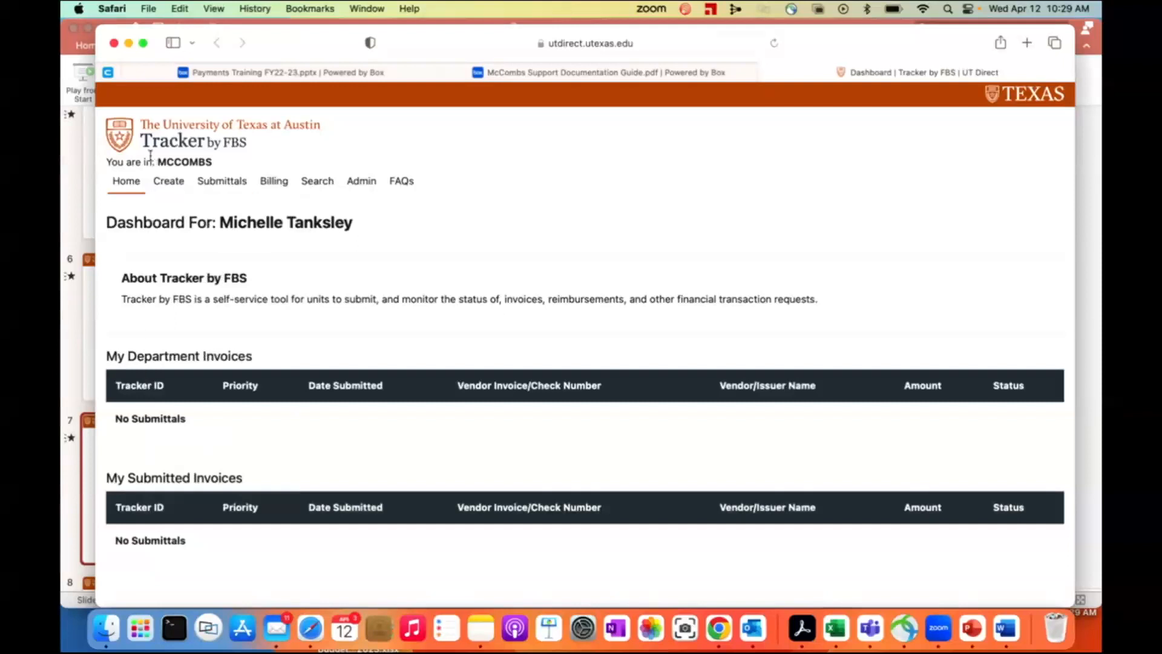
- Open a new PO Invoice form and review its fields from Department through PO Number to the file upload section
left_click(169, 181)
mouse_move(171, 185)
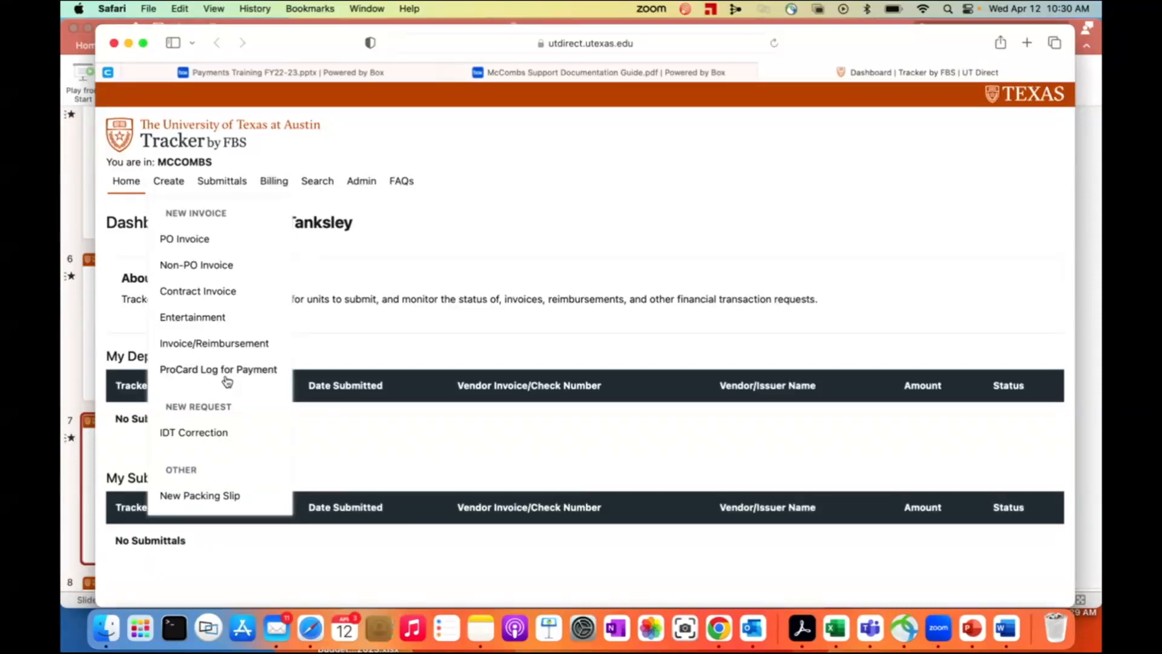
left_click(196, 240)
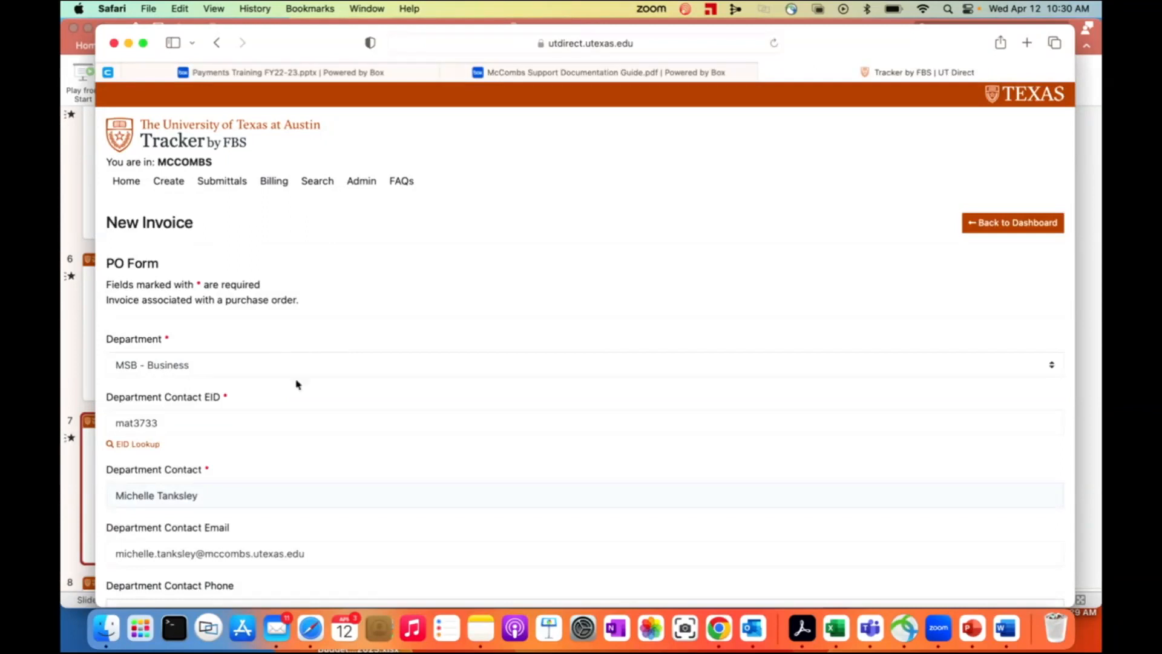
scroll(305, 411, "down", 3)
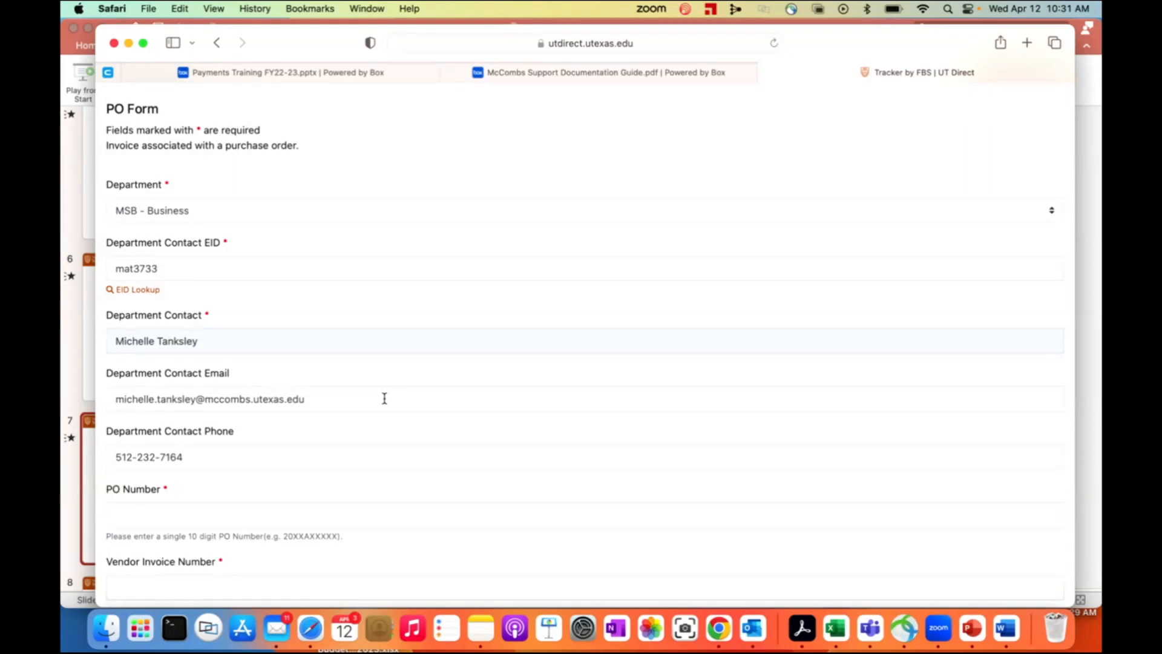
scroll(385, 398, "down", 5)
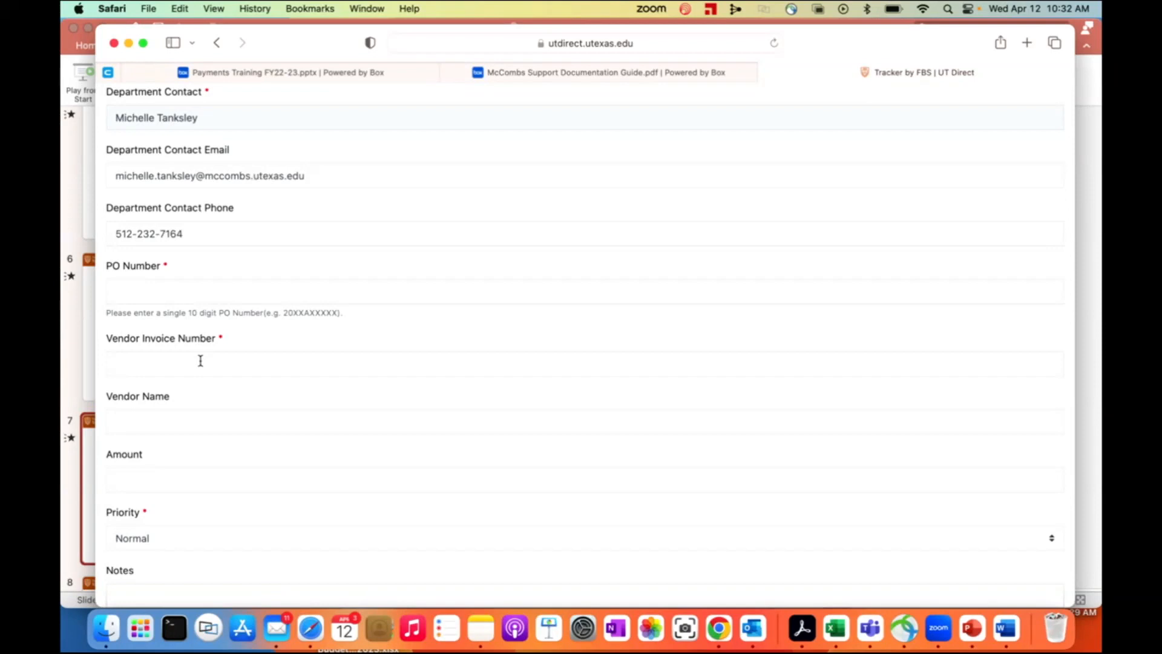
scroll(200, 360, "down", 5)
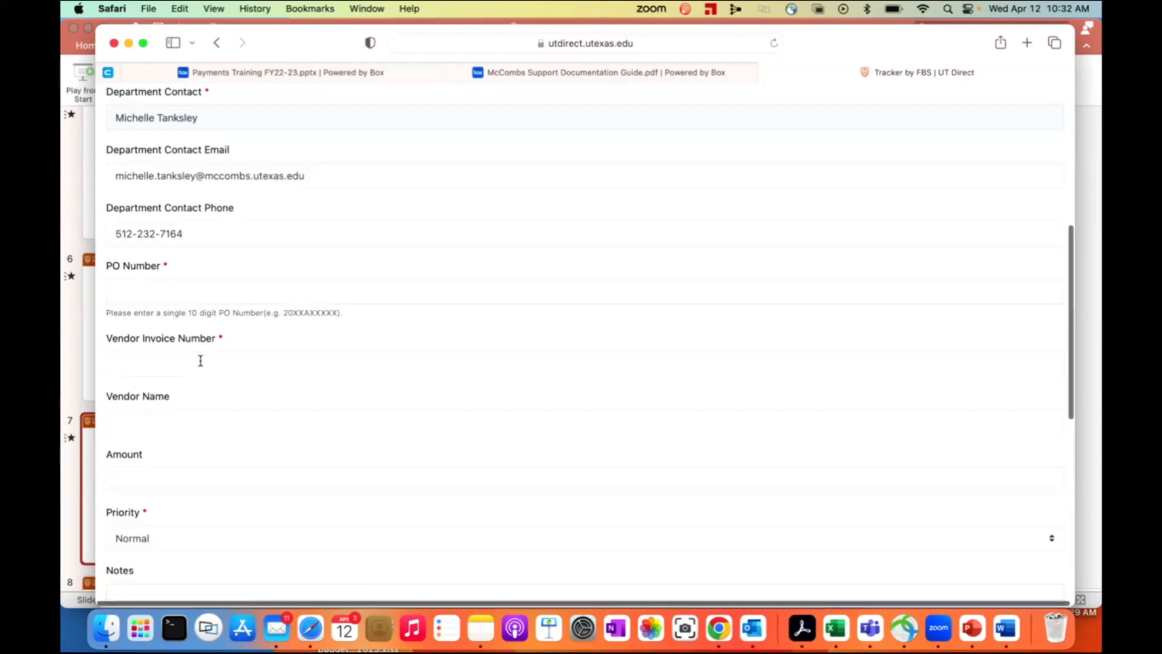
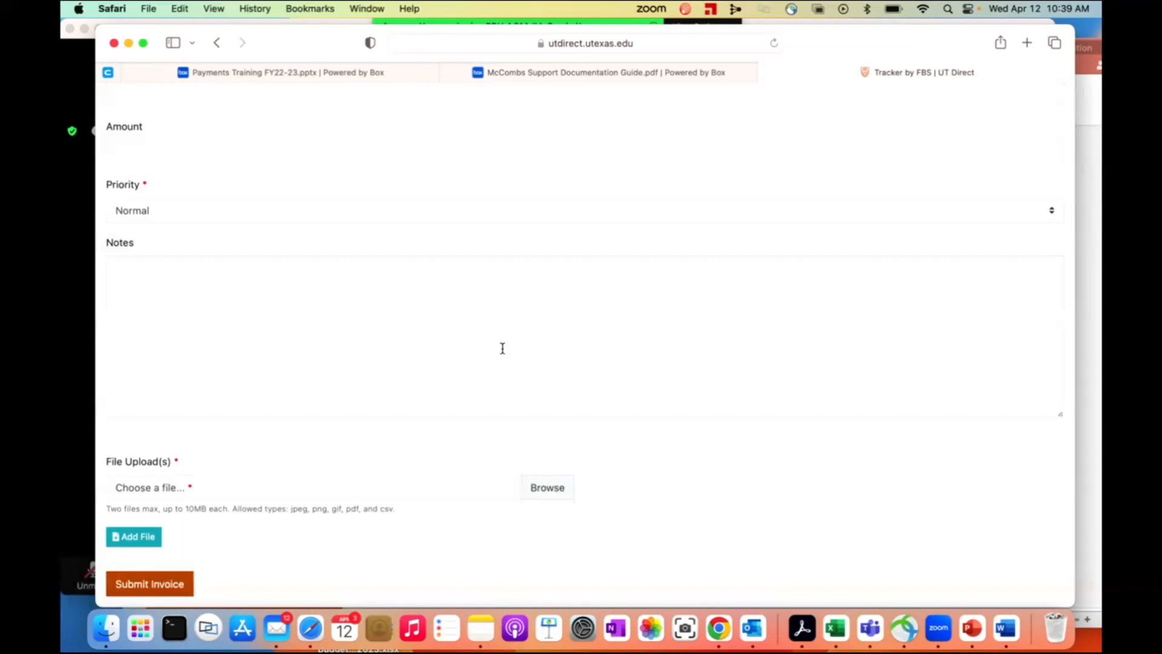
- View the available Priority options on the PO form, and look over the Notes, File Upload and submission area
scroll(502, 348, "up", 2)
scroll(502, 348, "down", 1)
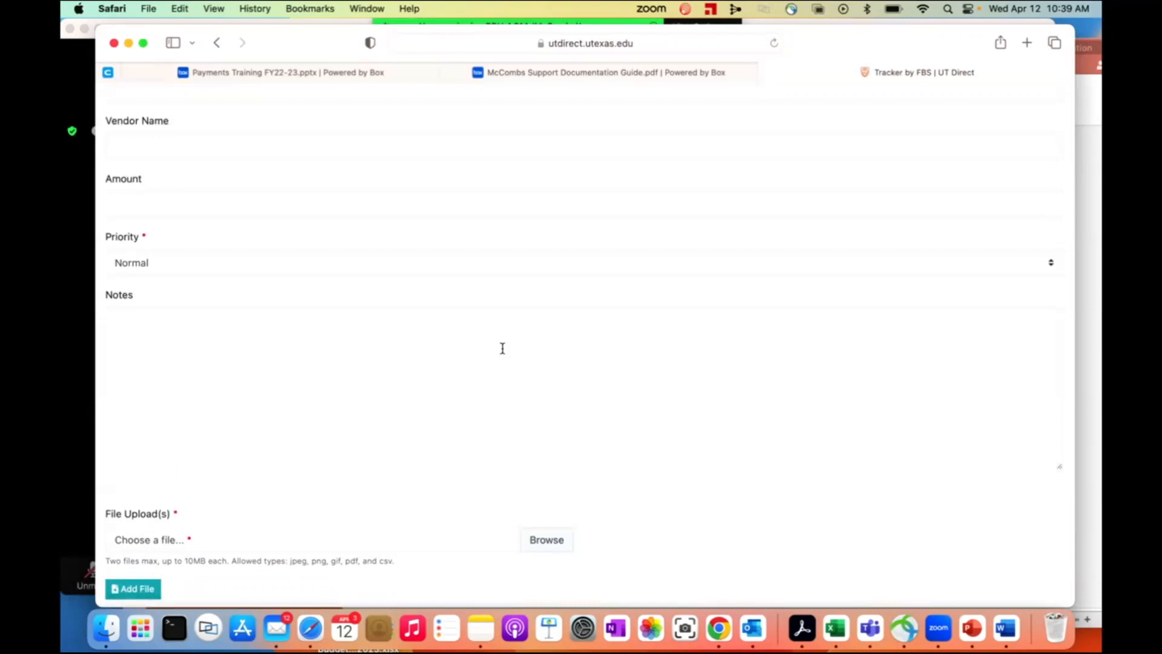
left_click(384, 266)
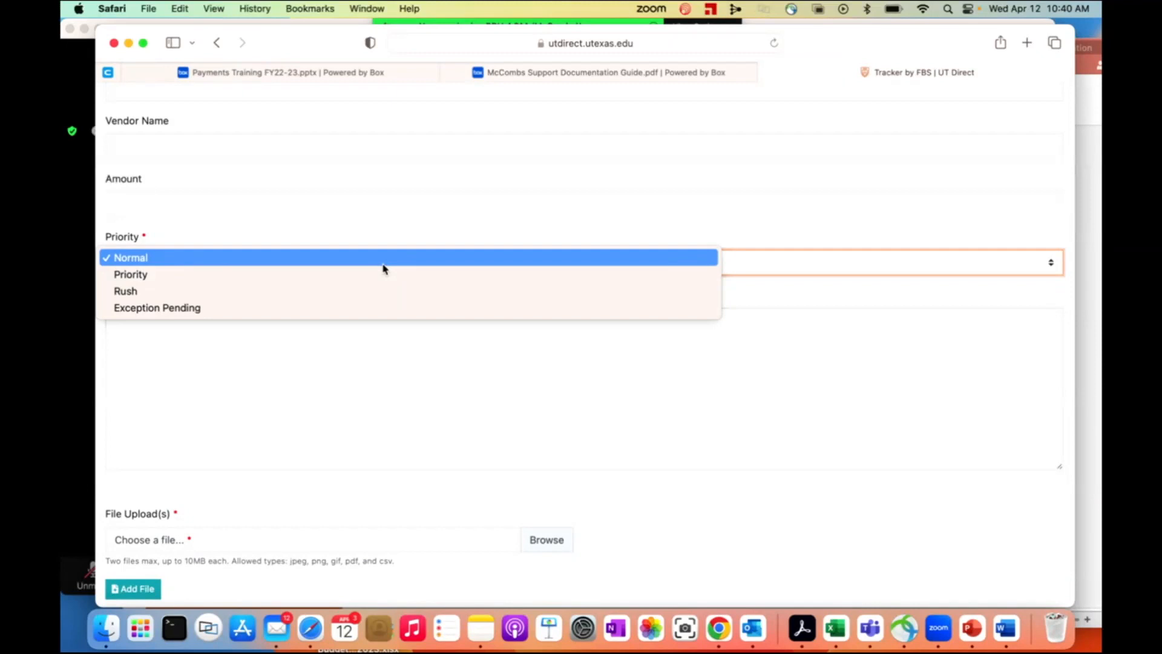
left_click(503, 363)
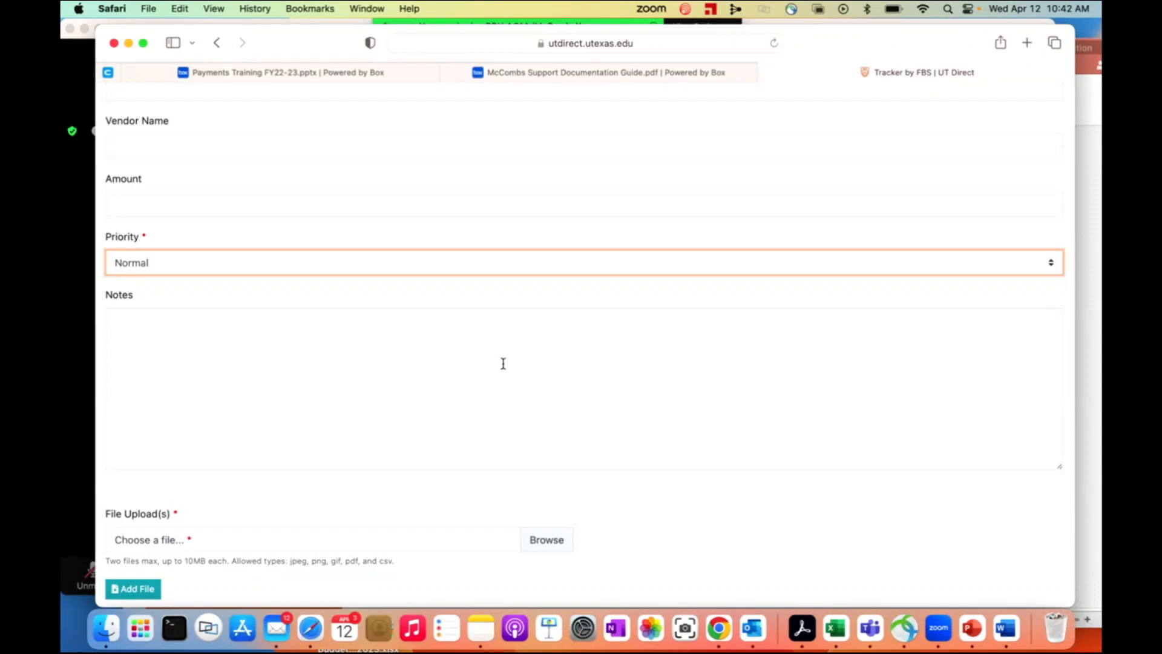
left_click(393, 262)
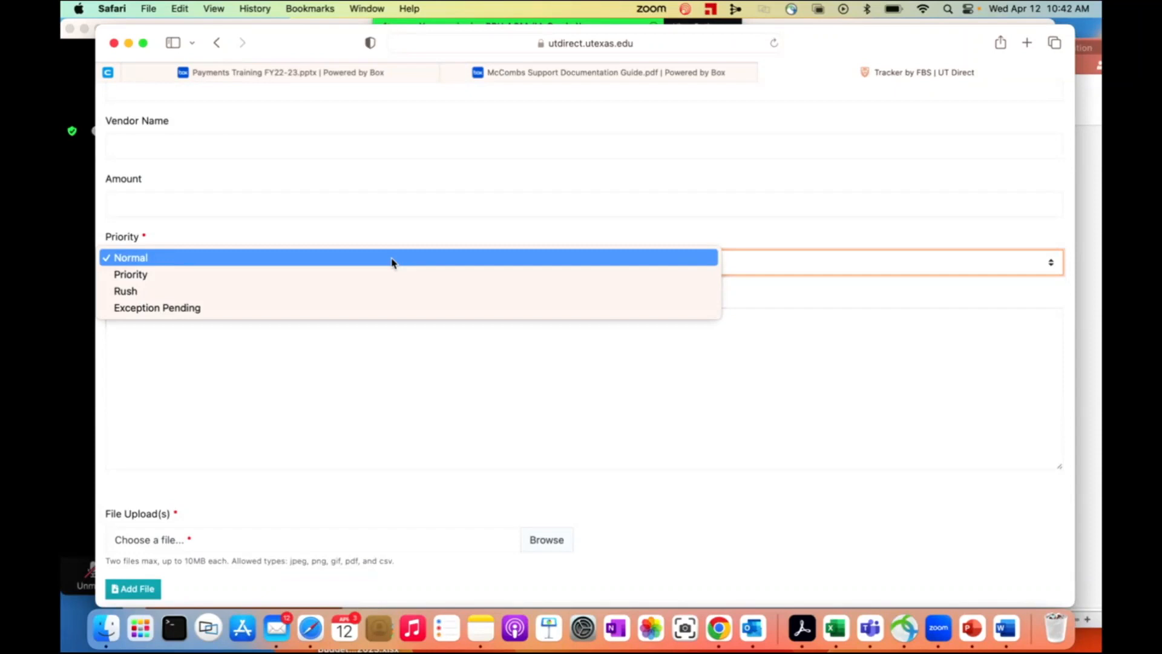
left_click(367, 409)
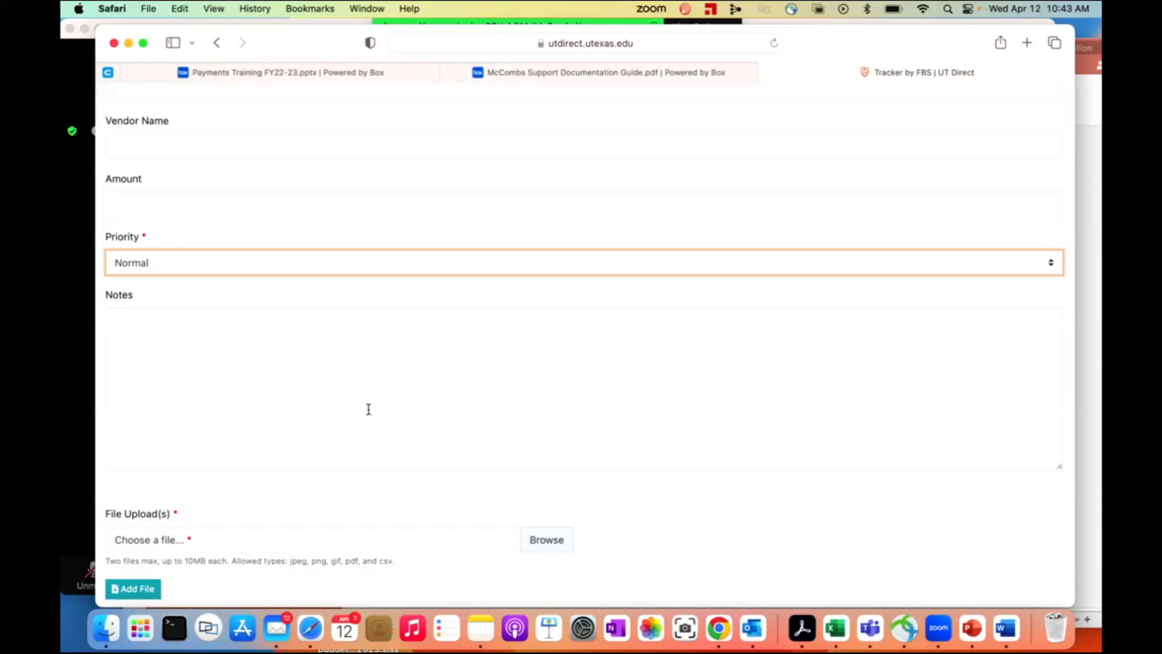
scroll(369, 409, "down", 3)
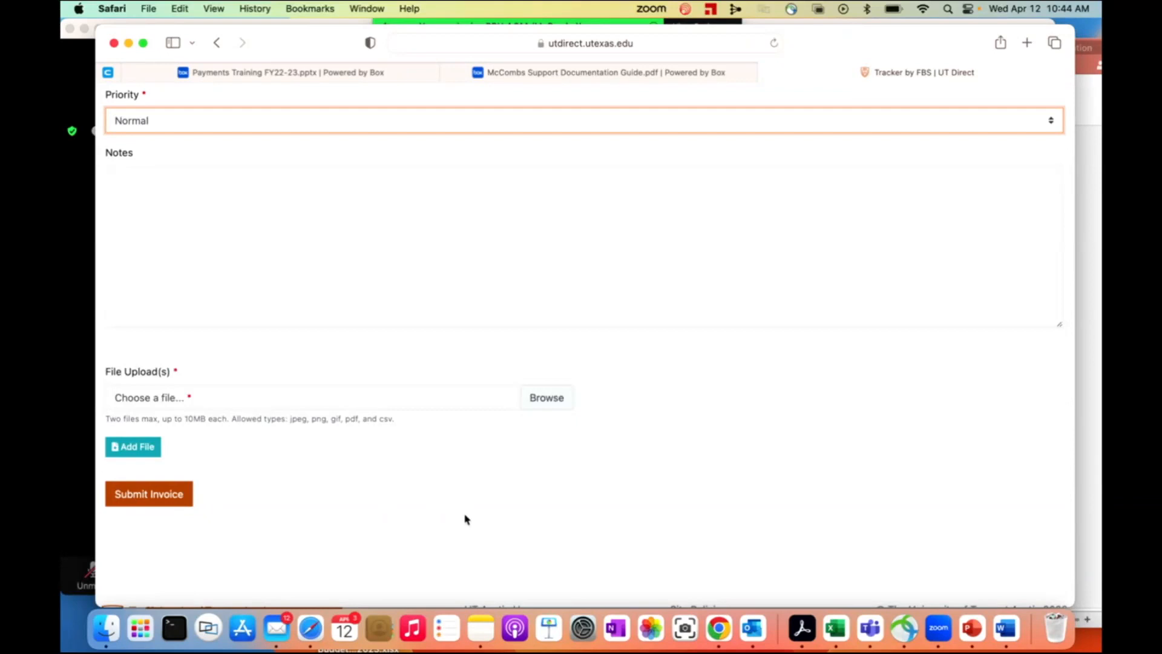
- Open a new Non-PO Invoice form and review its fields, including Payee Name, Account Number, the Define Codes, Notes and File Upload
scroll(465, 519, "up", 15)
left_click(175, 184)
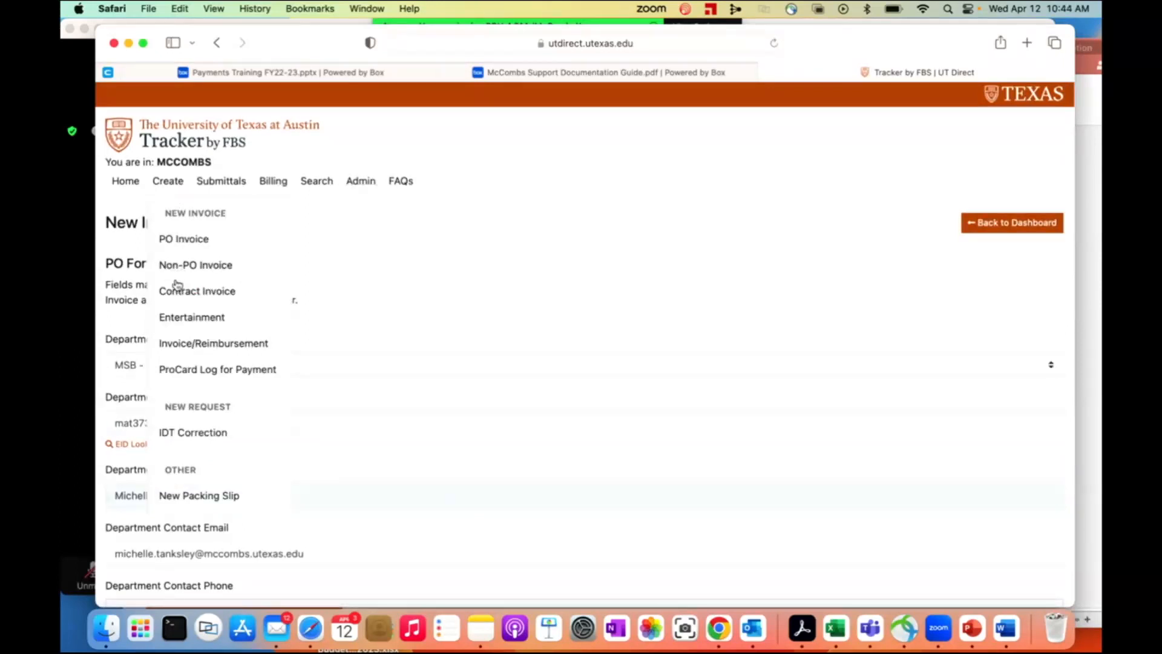
left_click(178, 264)
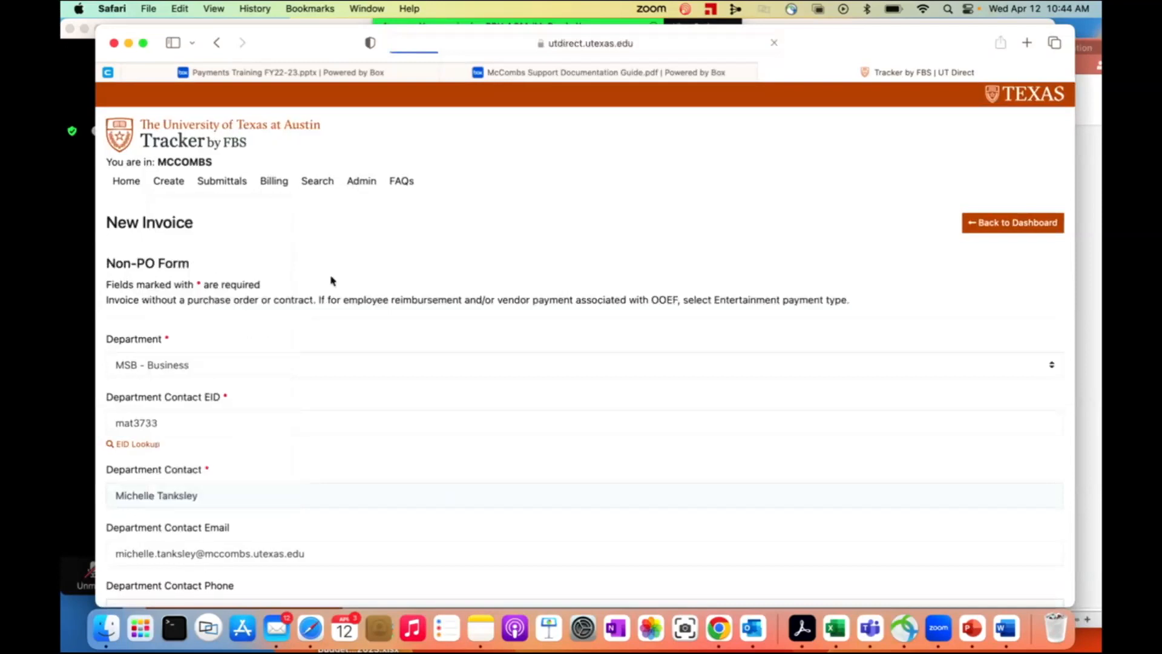
scroll(311, 257, "down", 2)
scroll(311, 258, "down", 5)
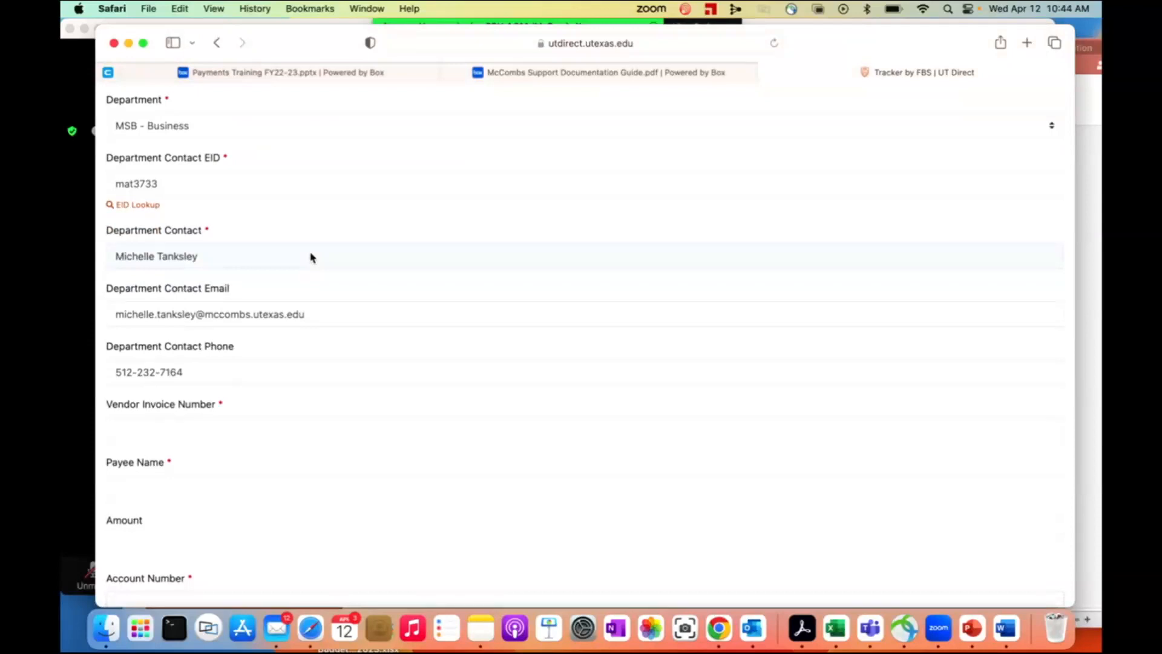
scroll(311, 257, "down", 5)
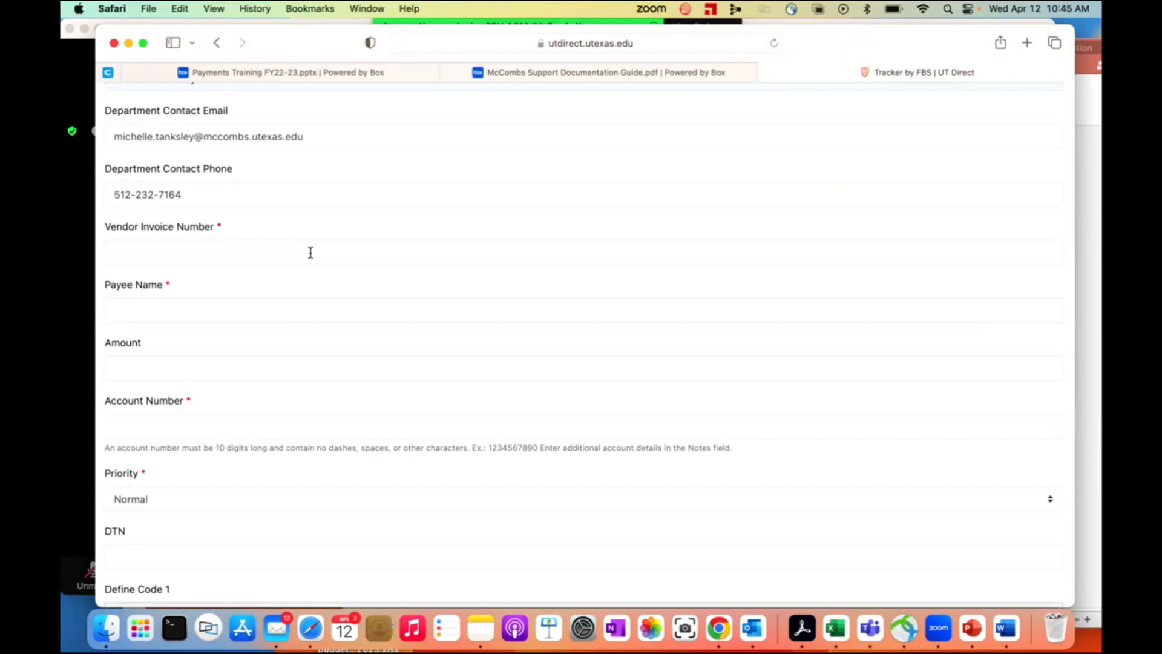
scroll(311, 252, "down", 5)
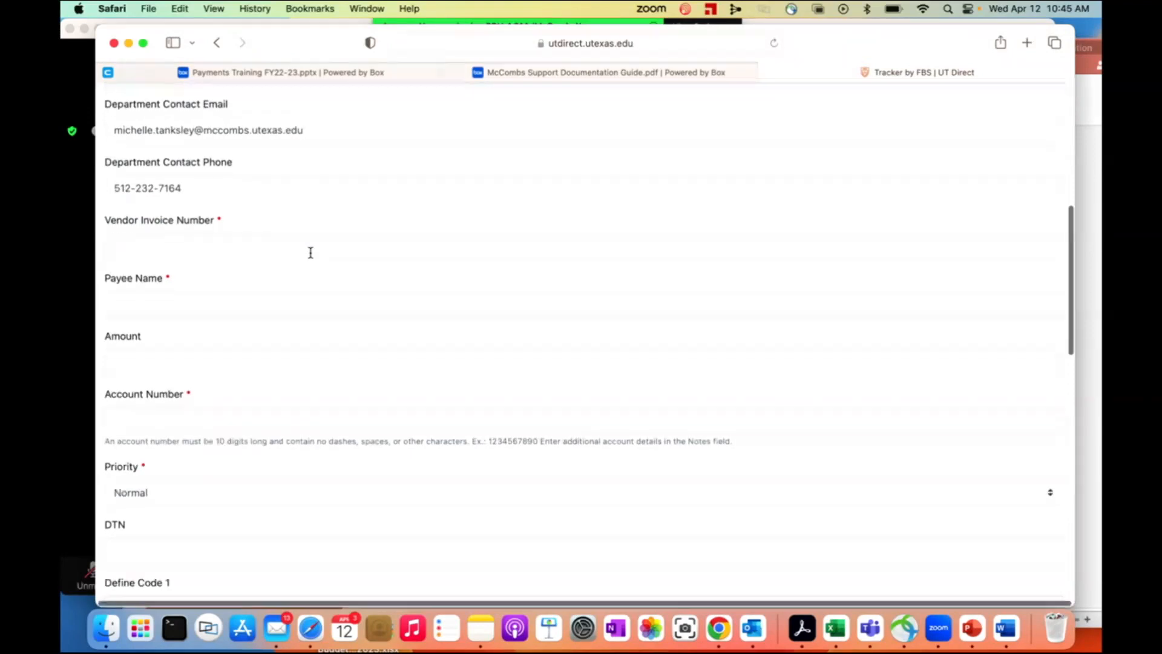
scroll(311, 257, "down", 3)
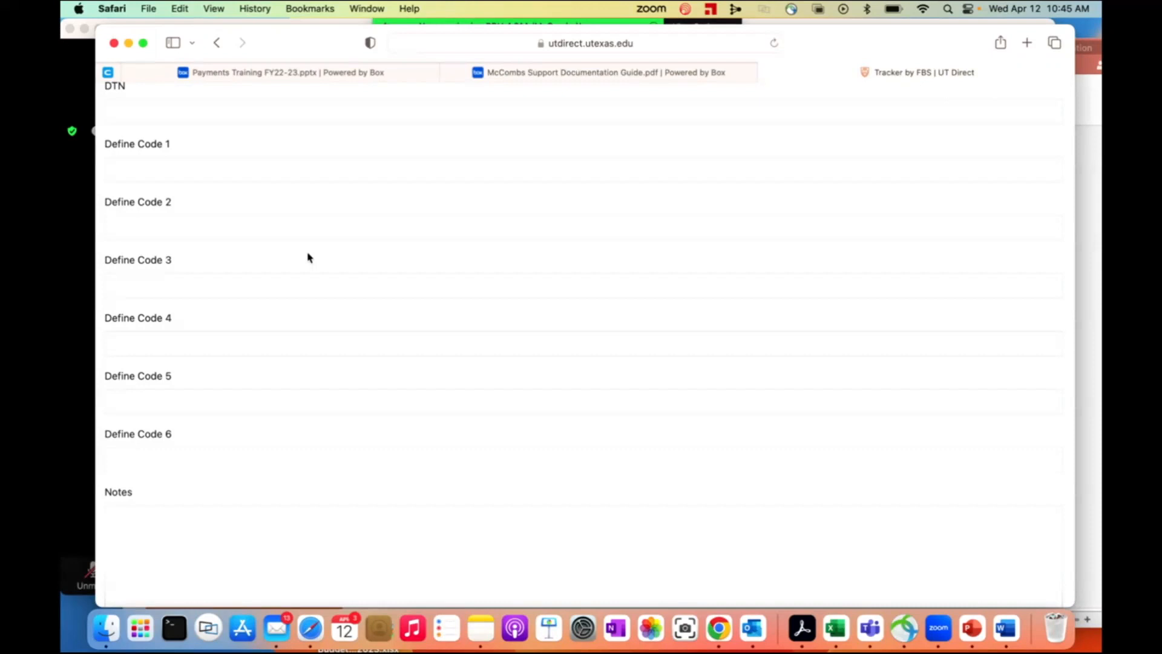
scroll(307, 257, "down", 5)
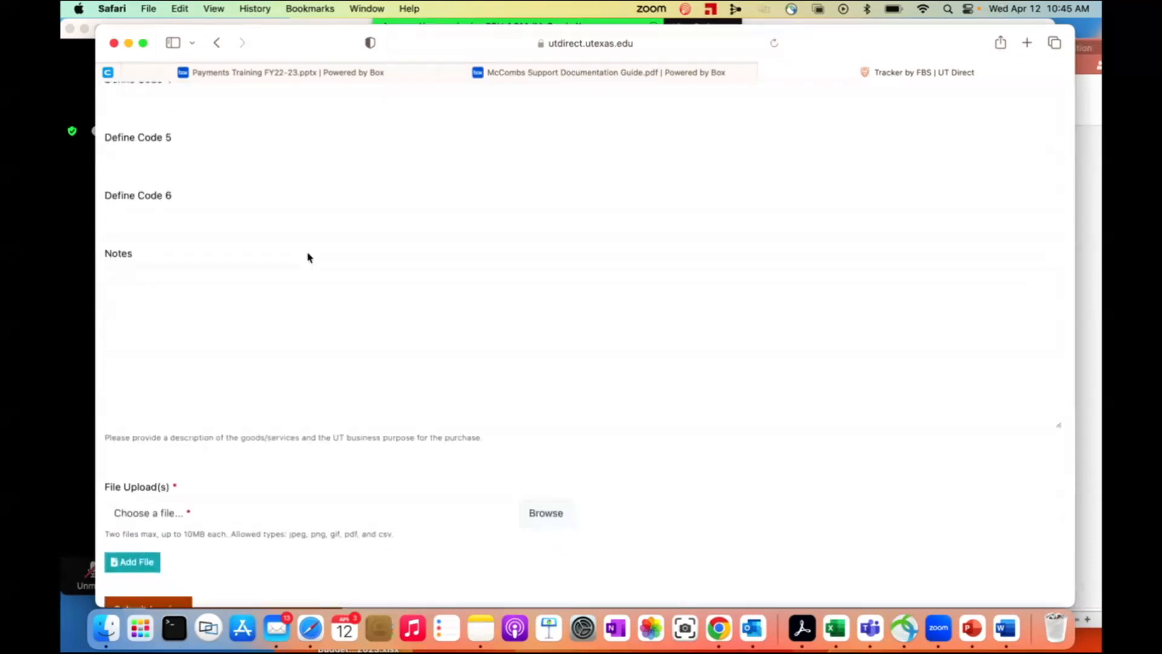
scroll(308, 257, "down", 2)
scroll(307, 254, "up", 10)
scroll(308, 252, "up", 3)
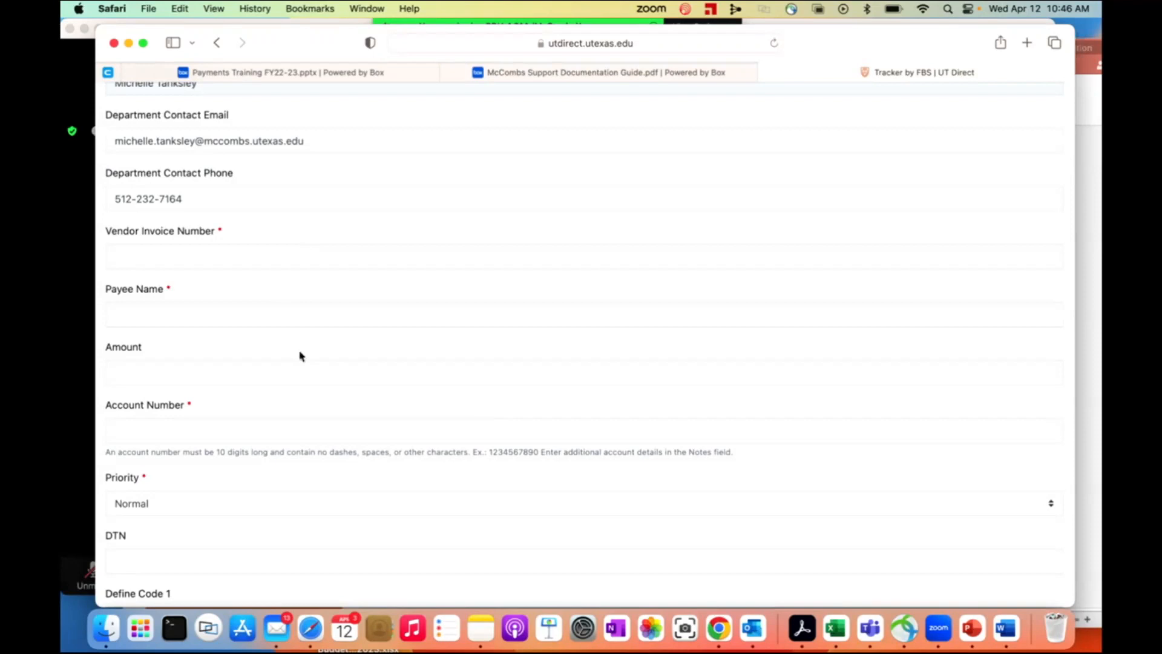
- Examine the Amount, Account Number and Notes fields of the Non-PO form, placing the cursor in each
scroll(301, 356, "down", 1)
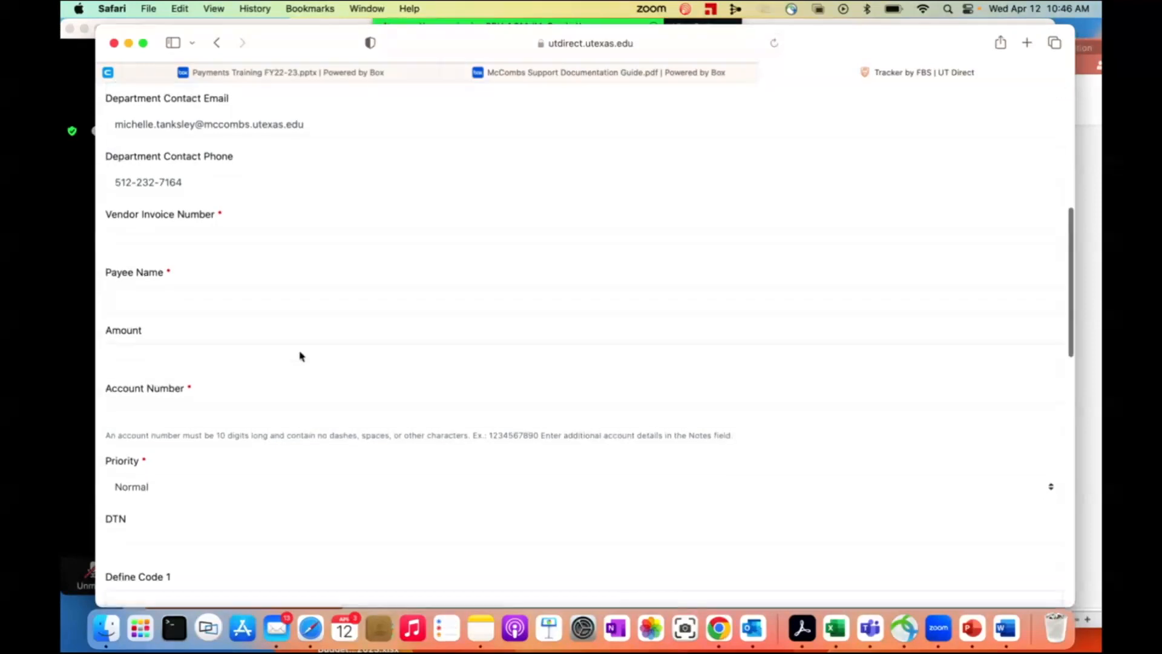
left_click(205, 356)
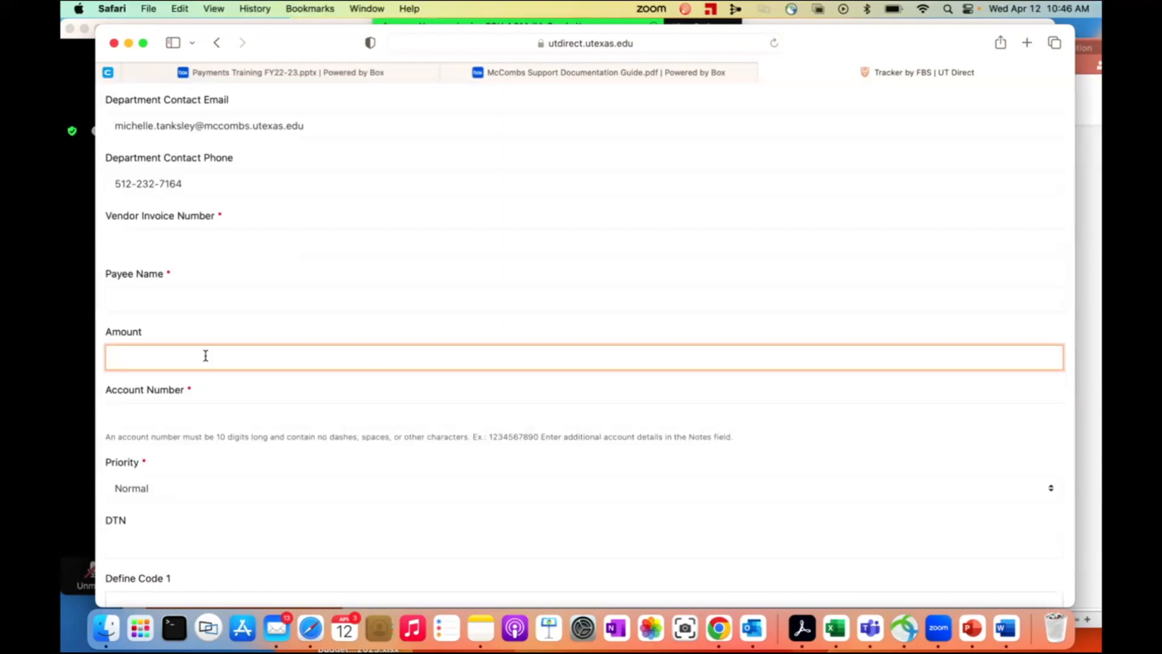
scroll(205, 355, "down", 3)
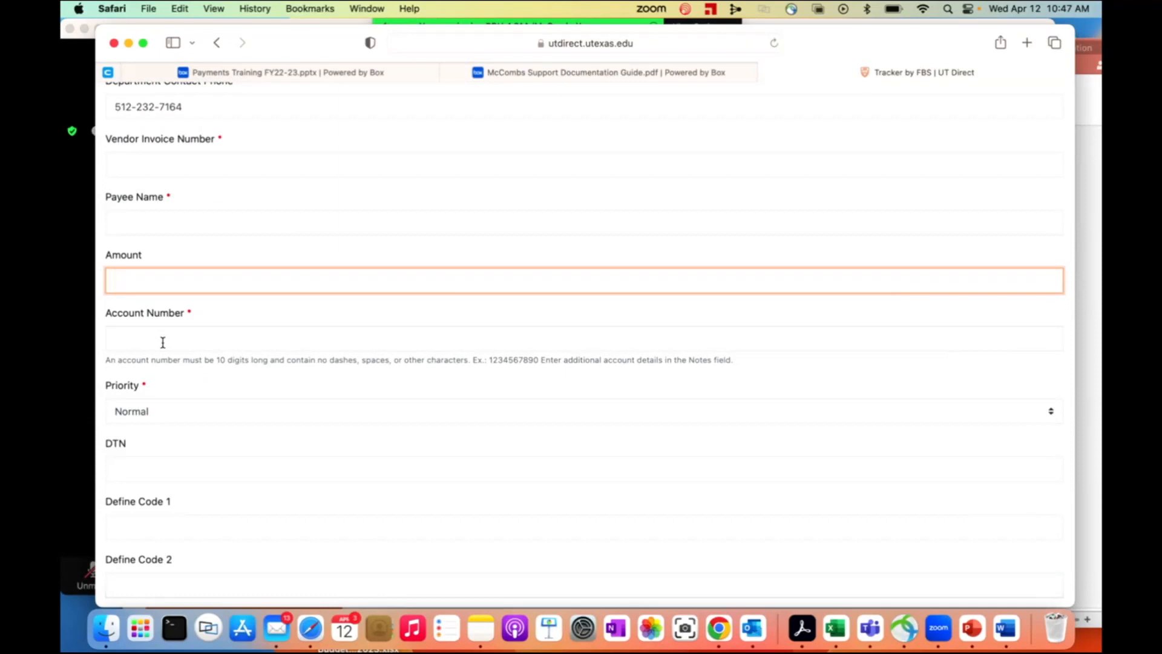
left_click(163, 343)
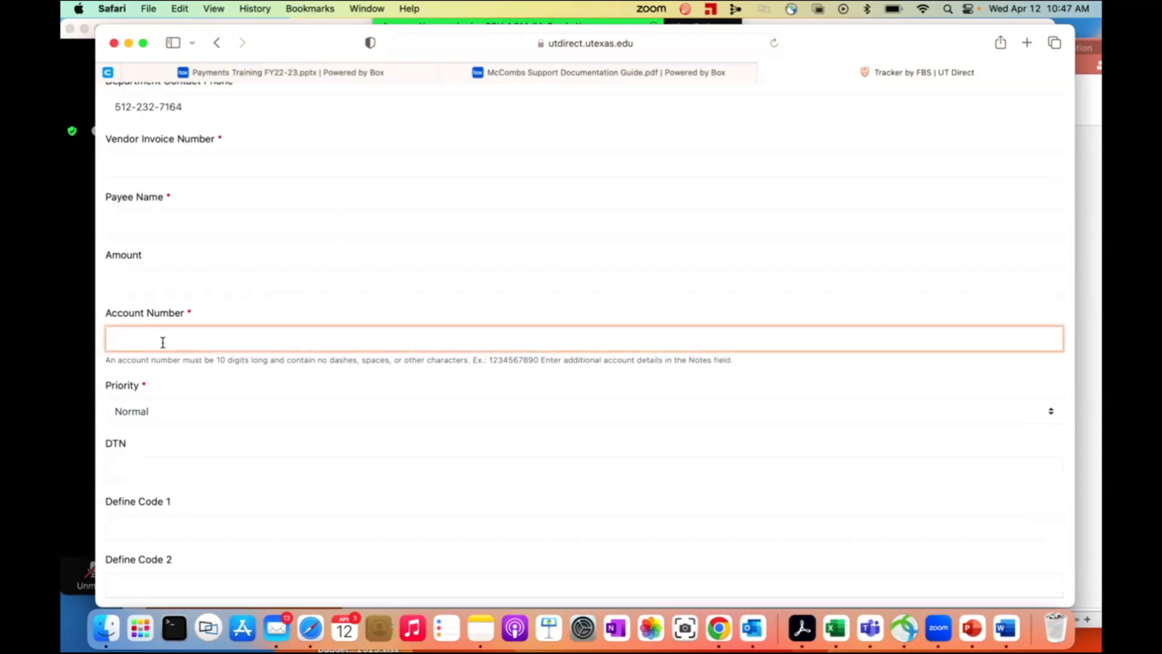
scroll(164, 346, "down", 8)
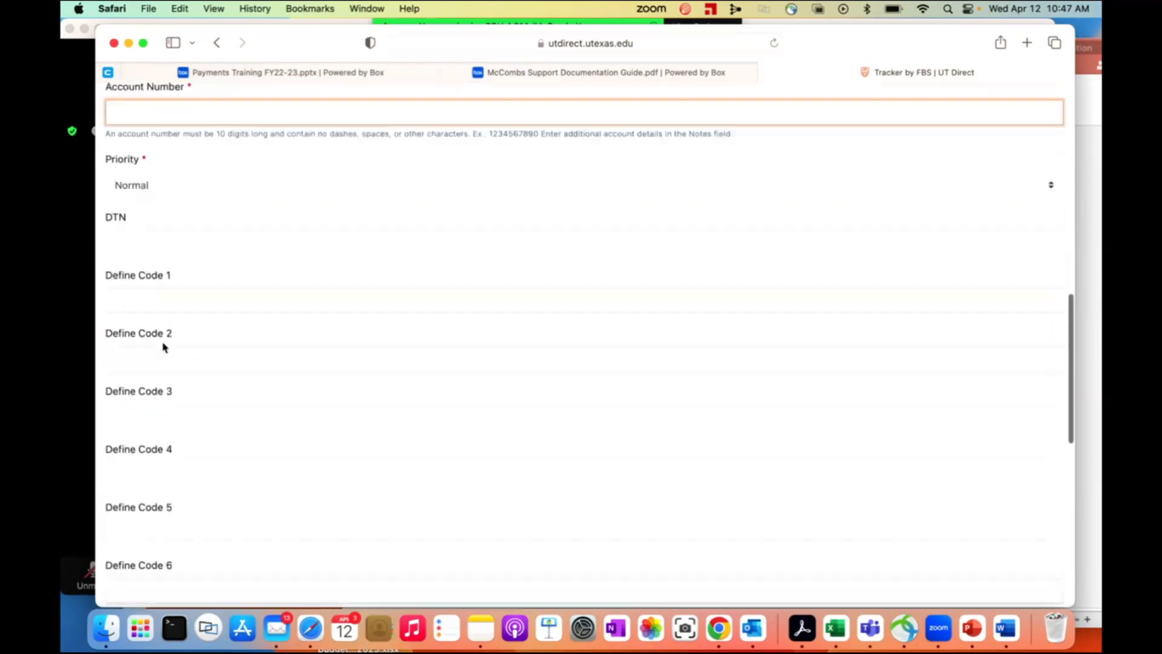
left_click(162, 311)
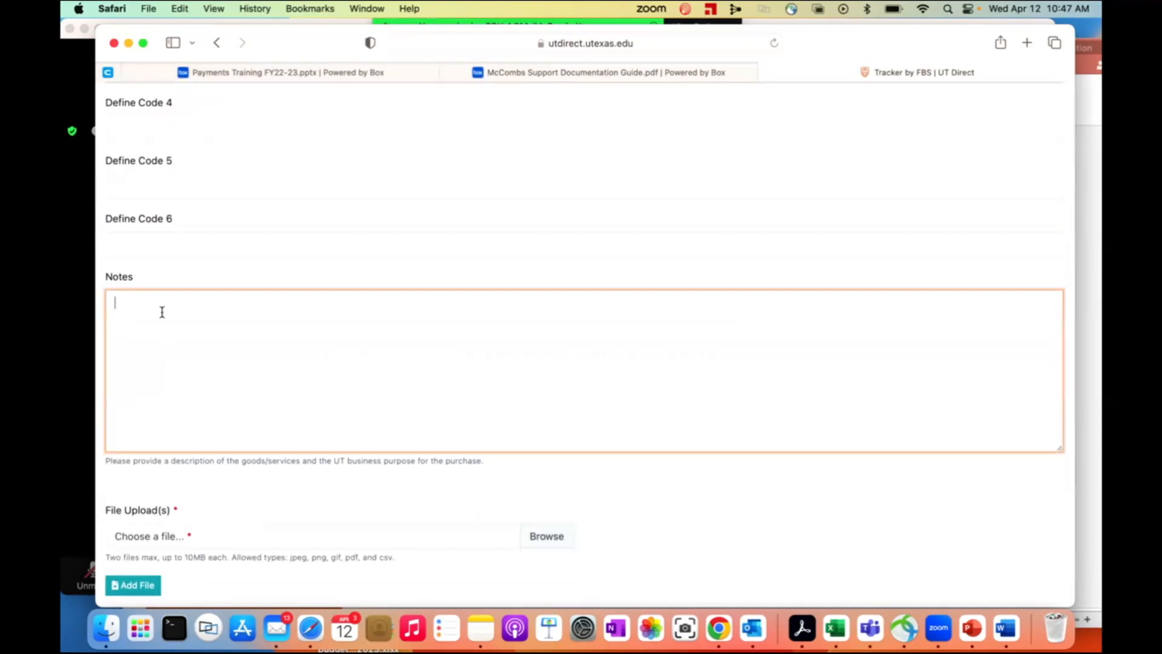
scroll(162, 311, "up", 6)
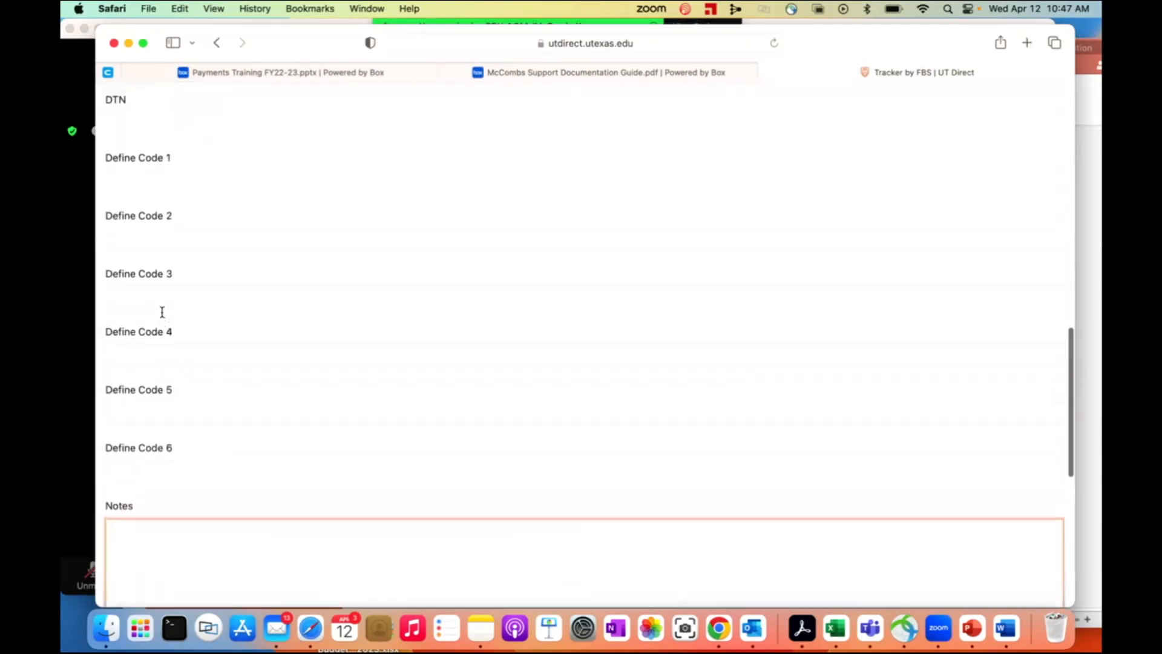
scroll(162, 311, "up", 1)
left_click(162, 212)
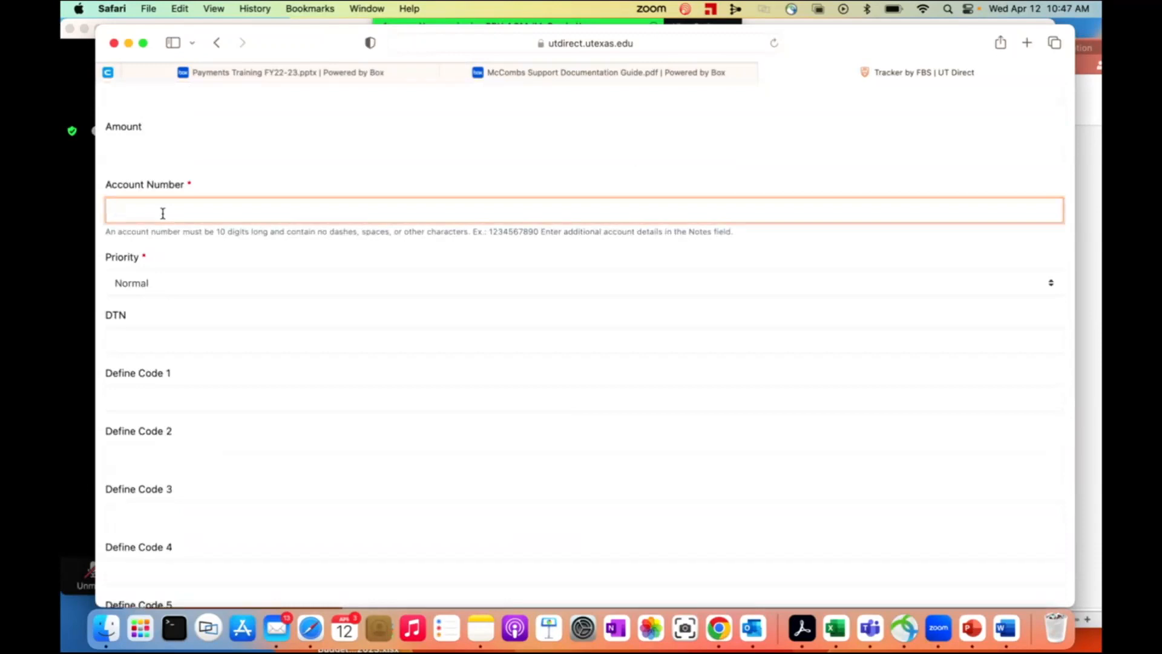
scroll(162, 213, "down", 9)
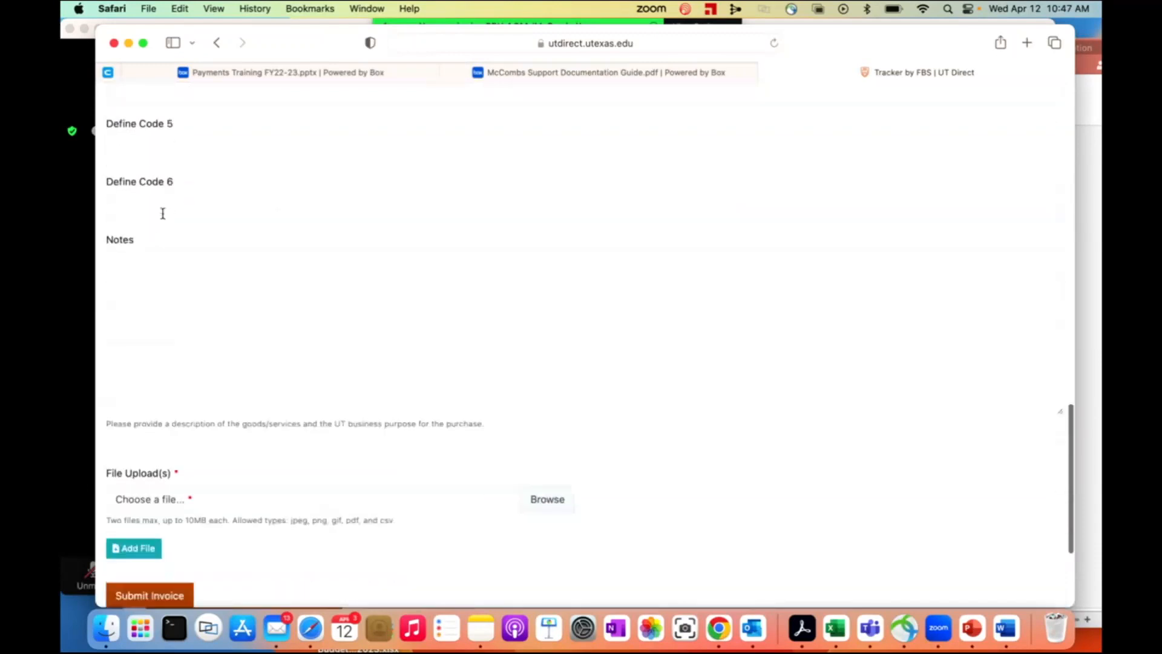
left_click(159, 232)
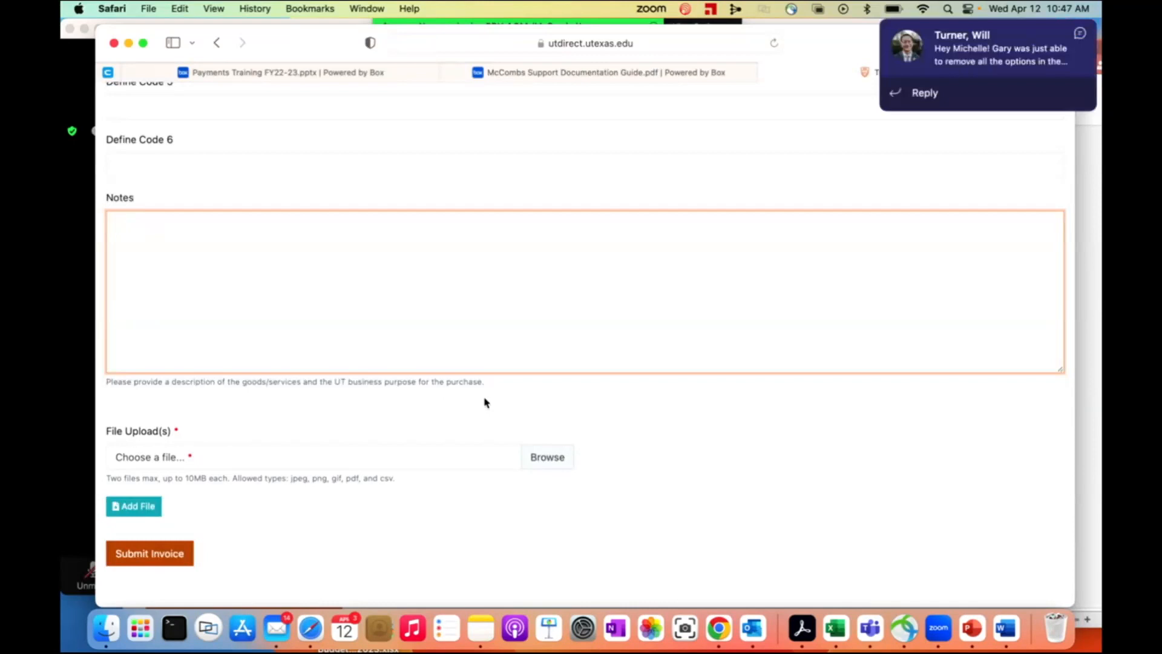
- Dismiss the Teams message notification and open a new Contract Invoice form
mouse_move(900, 27)
left_click(1087, 35)
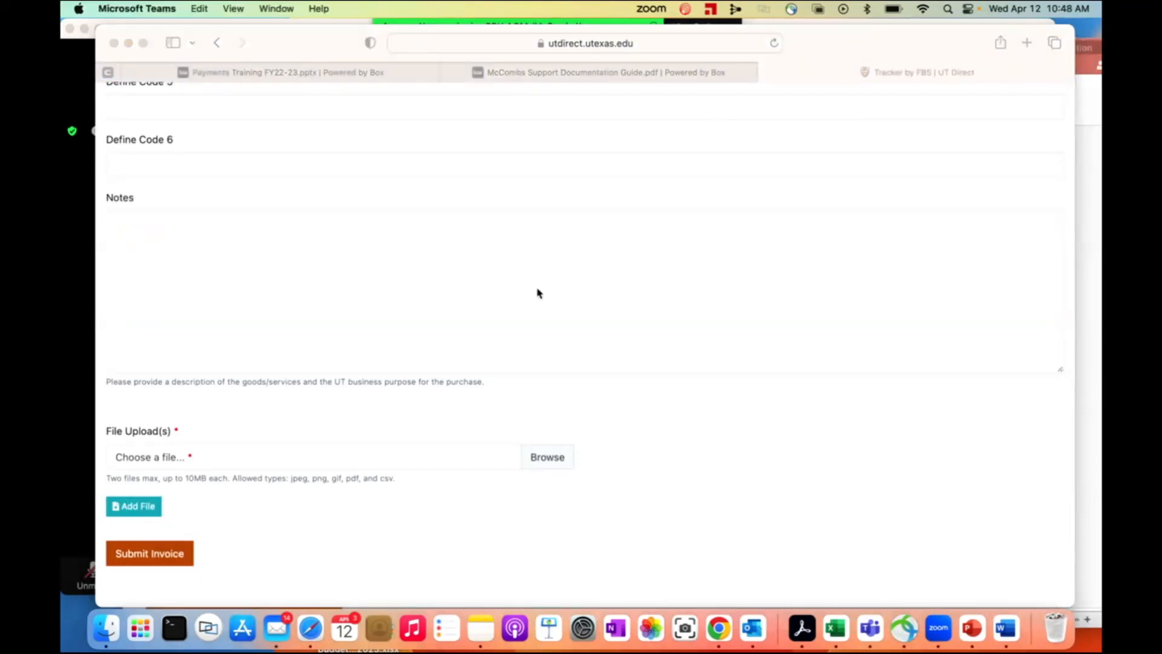
scroll(333, 234, "up", 20)
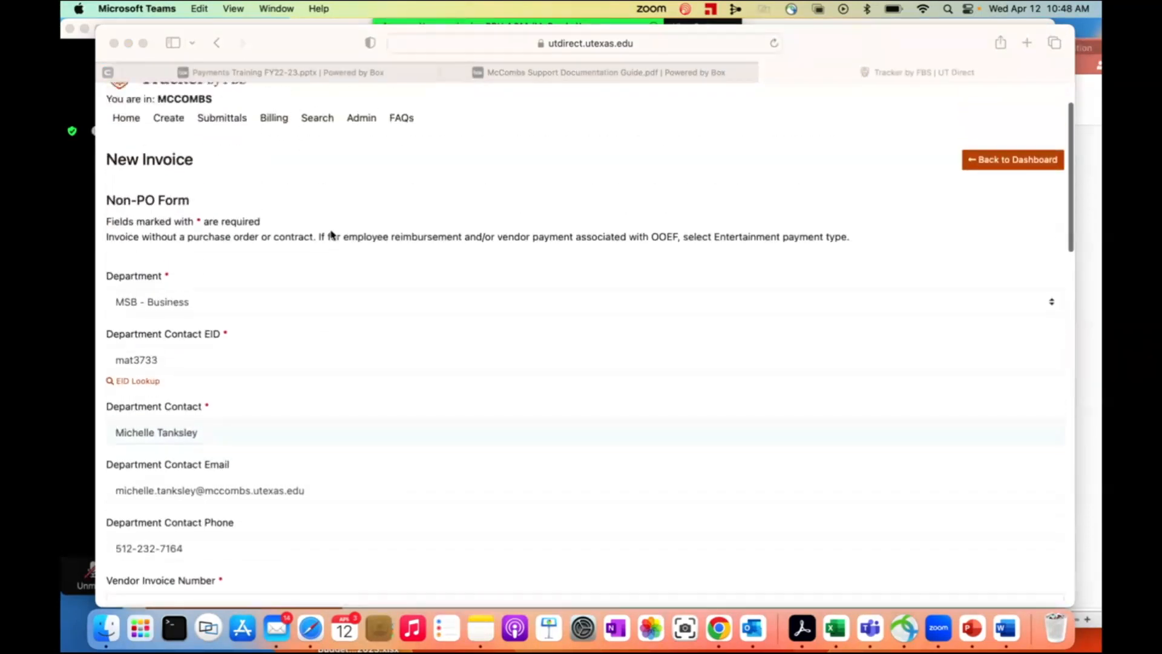
left_click(168, 120)
left_click(168, 121)
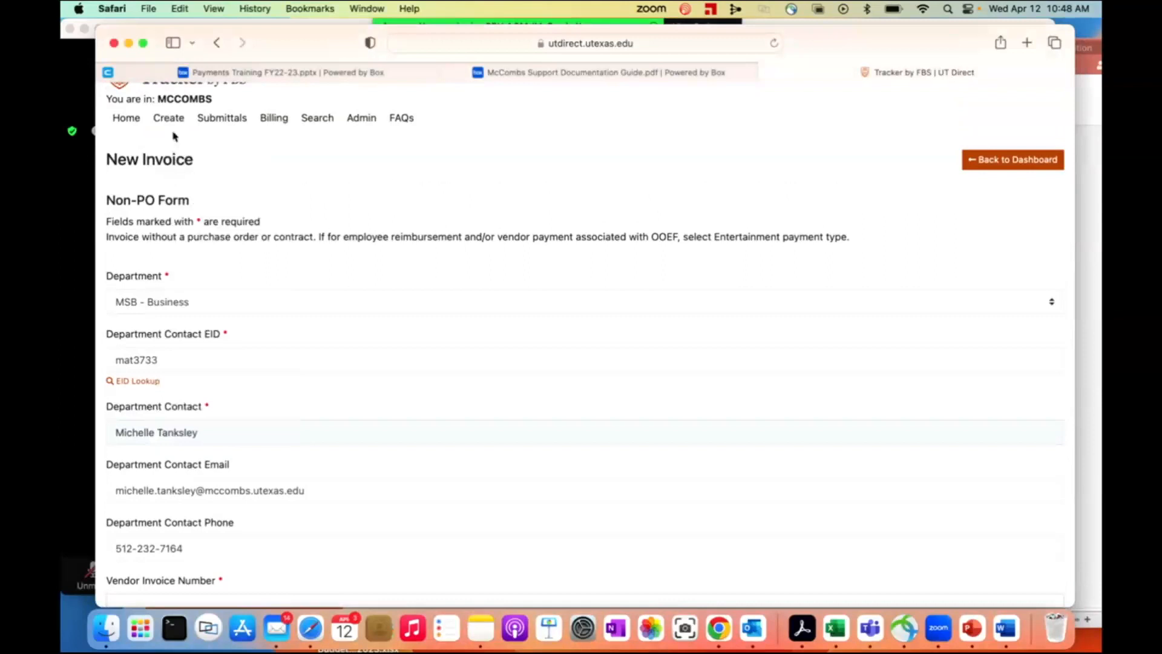
left_click(171, 123)
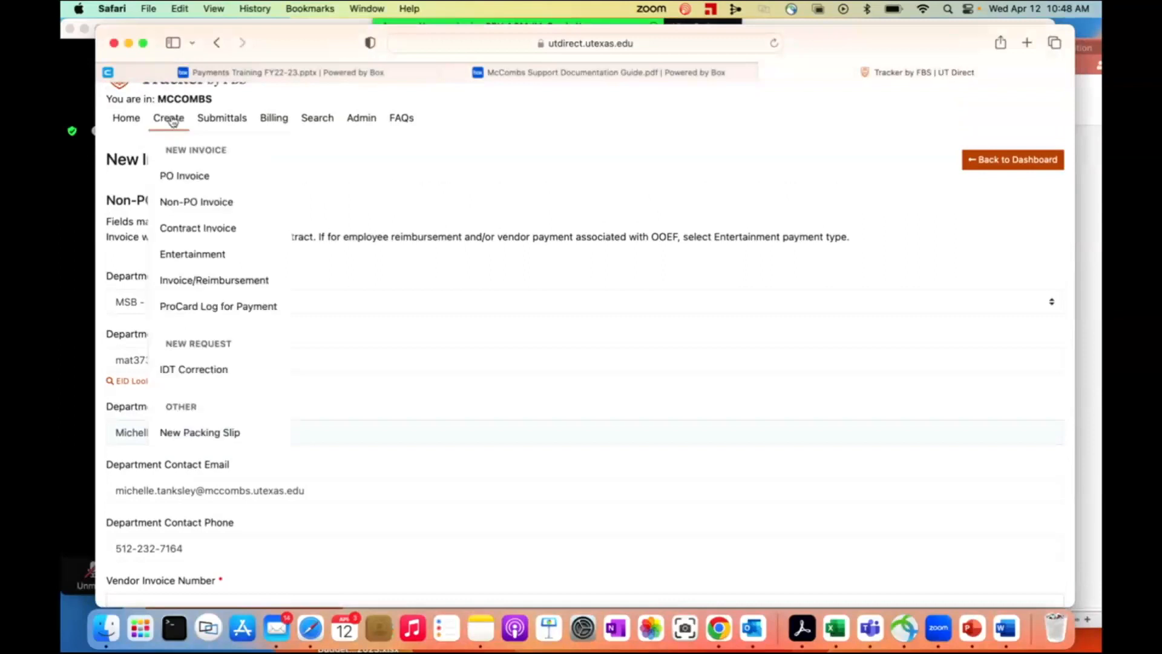
left_click(181, 230)
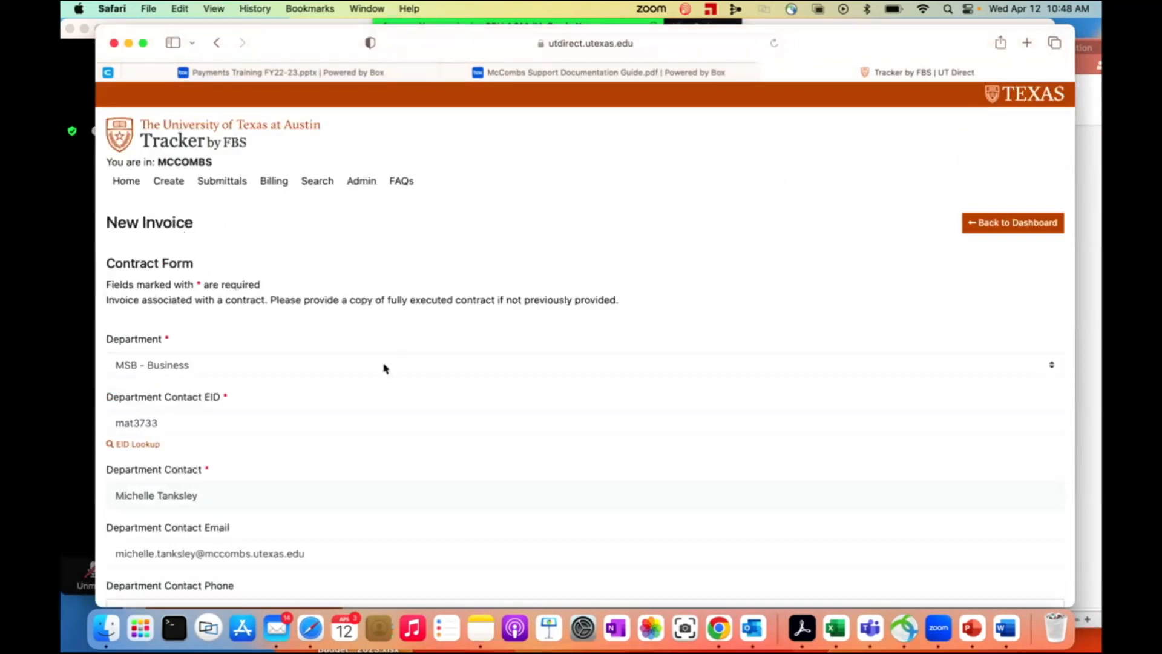
- Review the Contract form's fields from Department Contact through the Define Codes, placing the cursor in the required Contract Number field
scroll(383, 368, "down", 10)
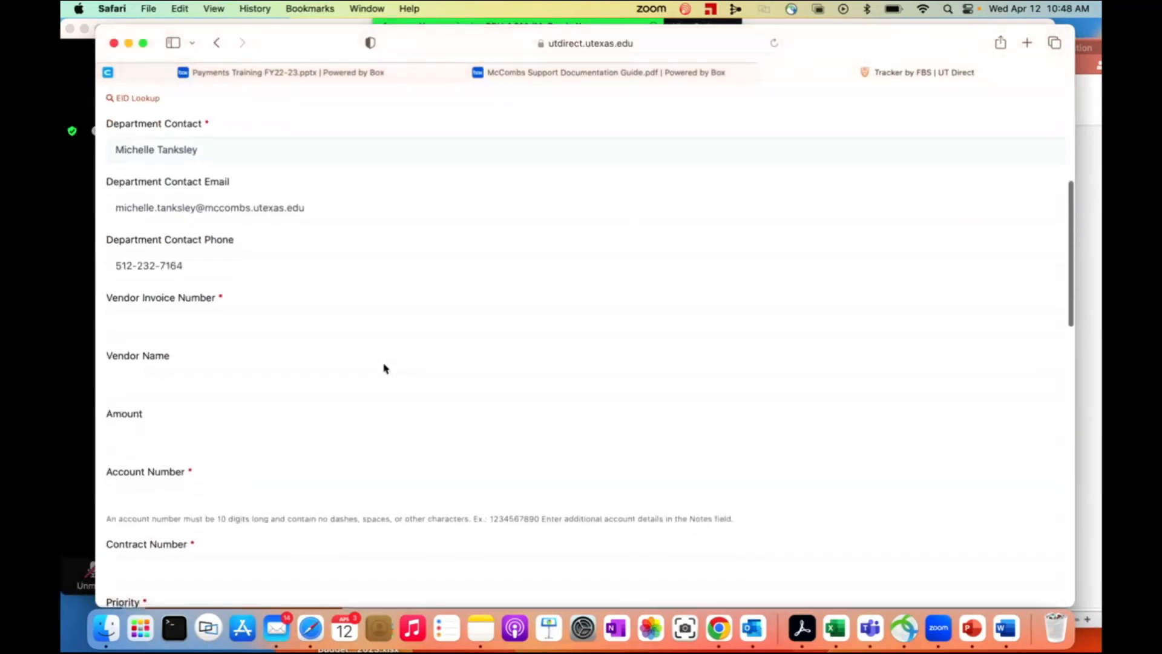
scroll(383, 367, "down", 2)
scroll(384, 368, "down", 2)
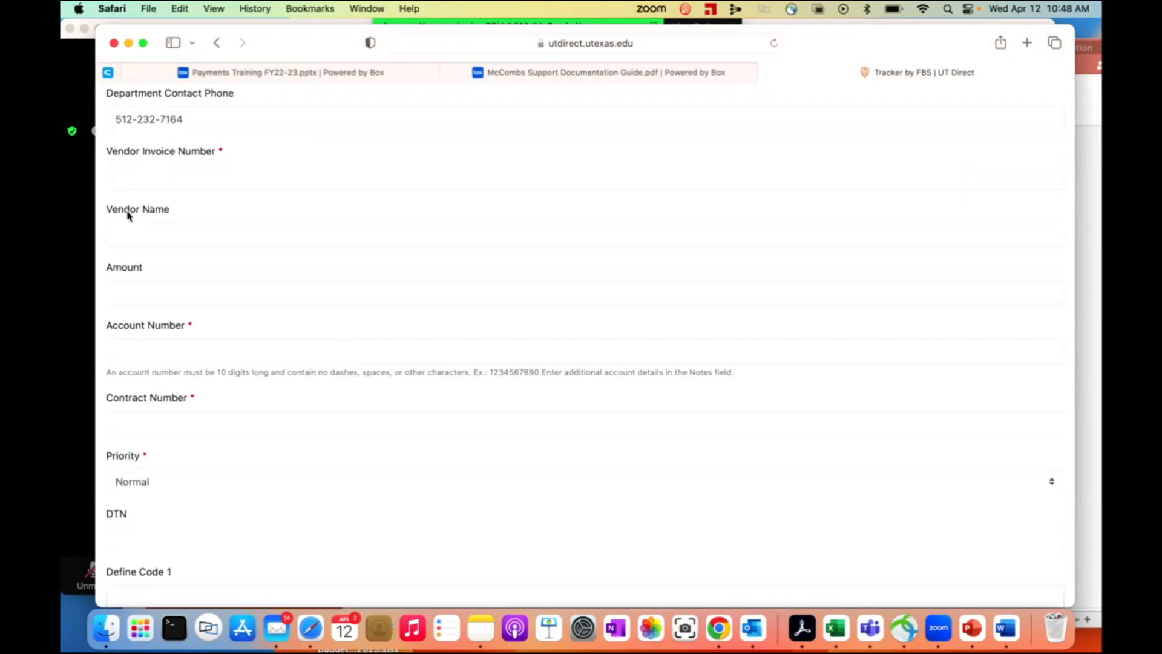
scroll(128, 216, "down", 3)
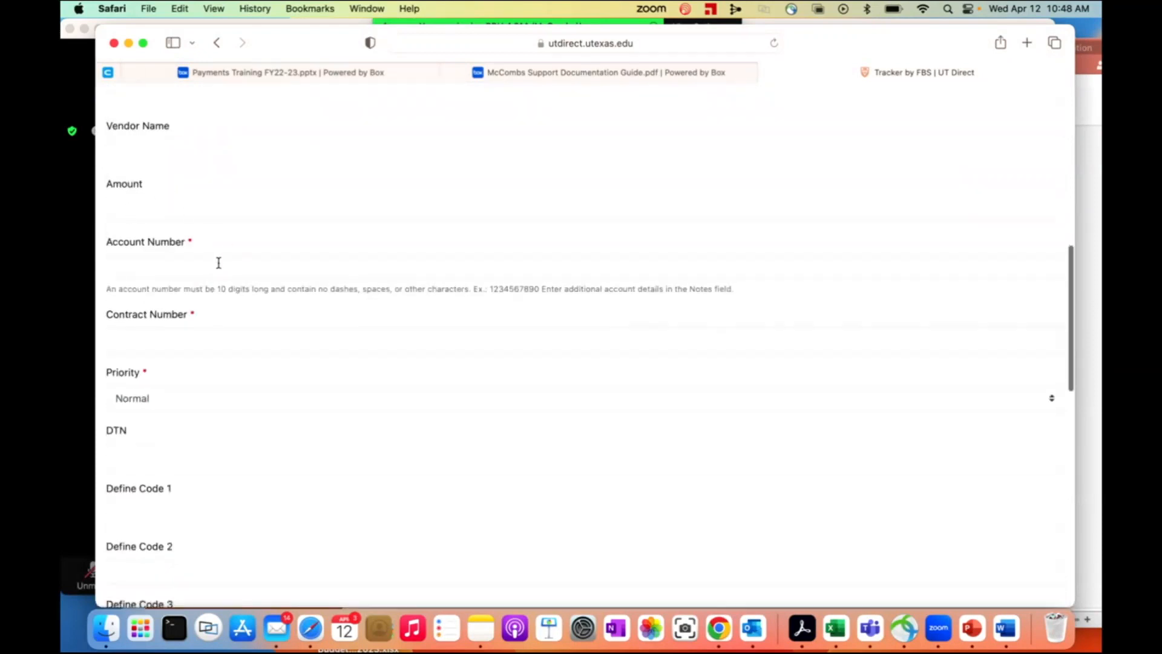
left_click(165, 337)
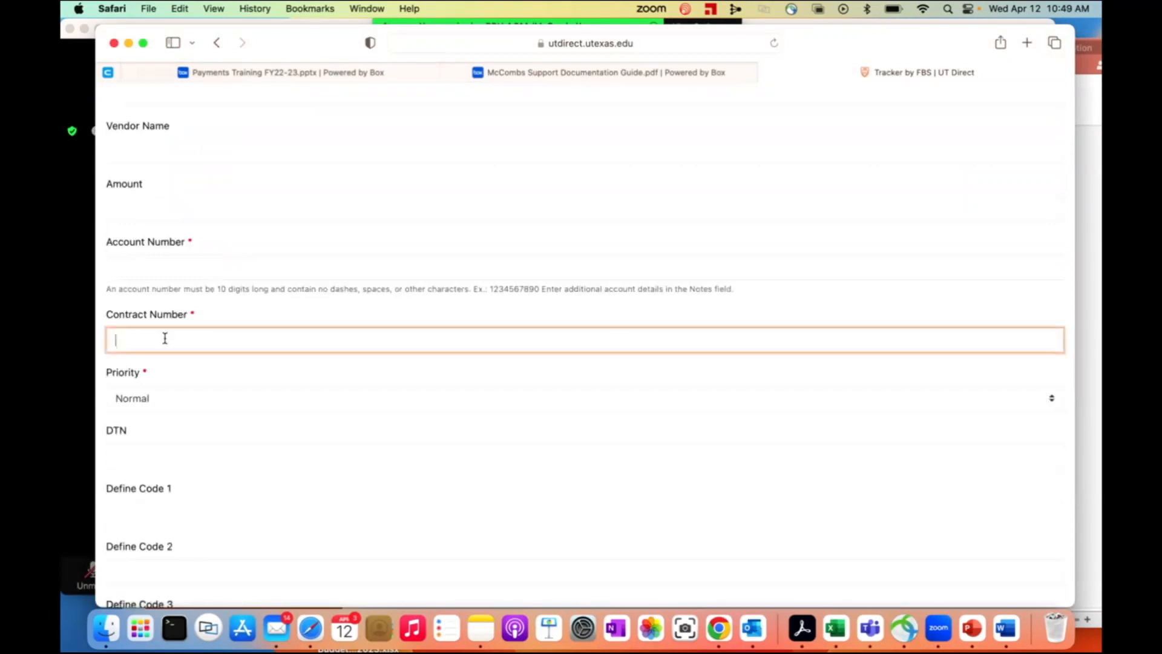
scroll(165, 339, "down", 3)
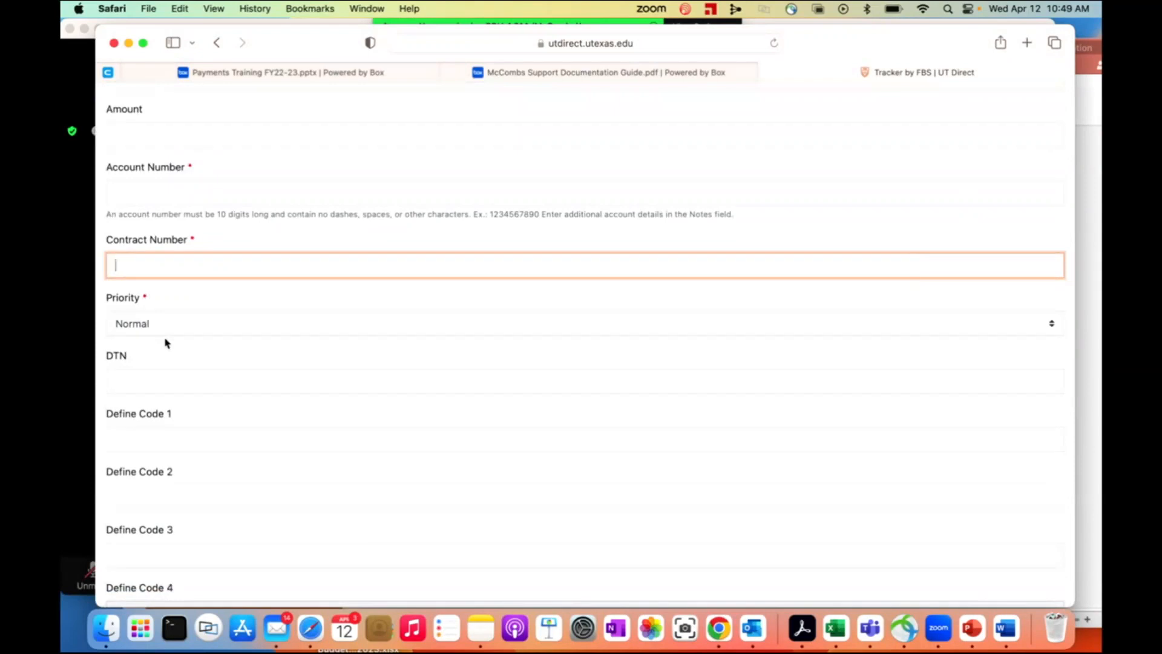
scroll(166, 343, "down", 1)
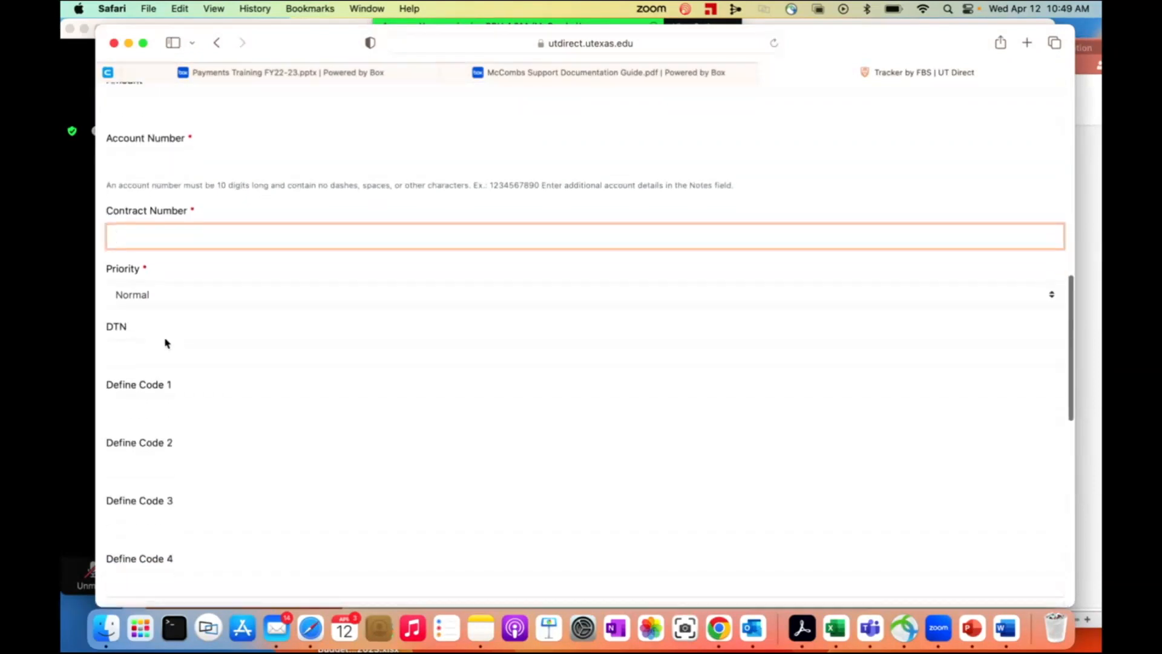
scroll(165, 343, "up", 1)
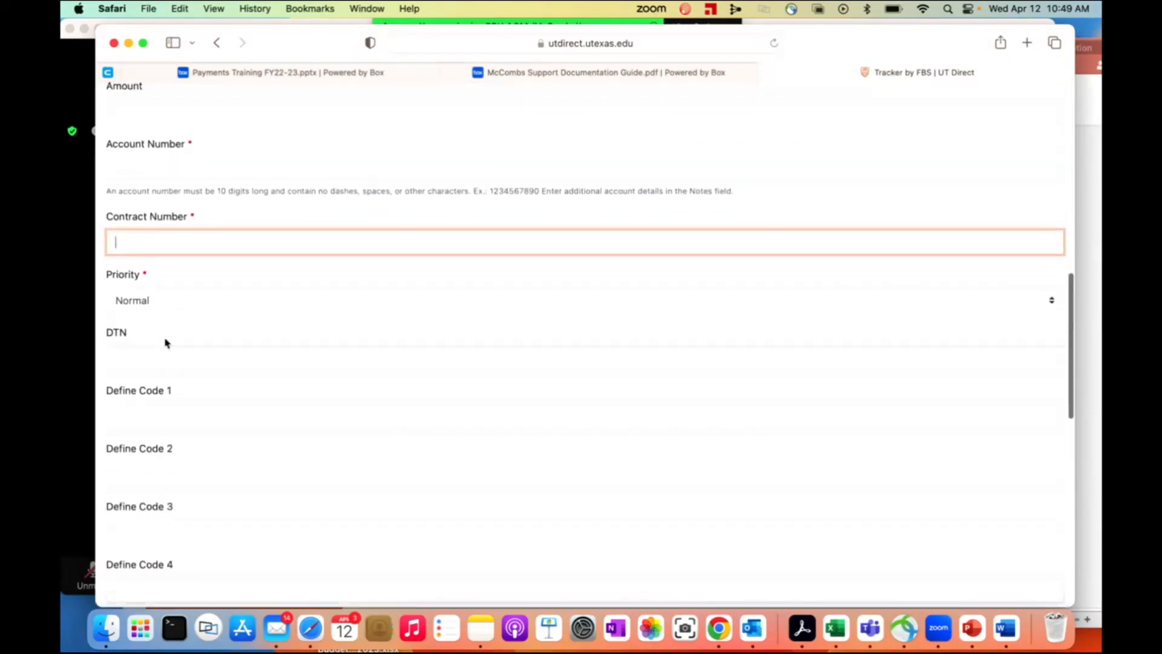
scroll(166, 343, "up", 10)
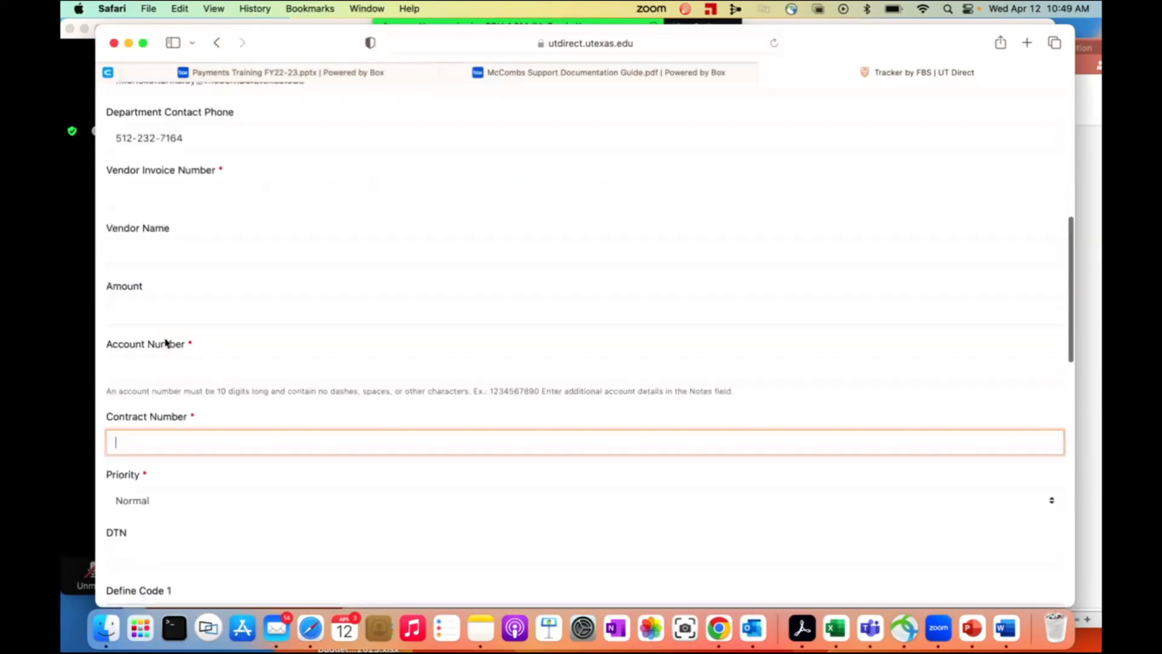
scroll(164, 340, "up", 5)
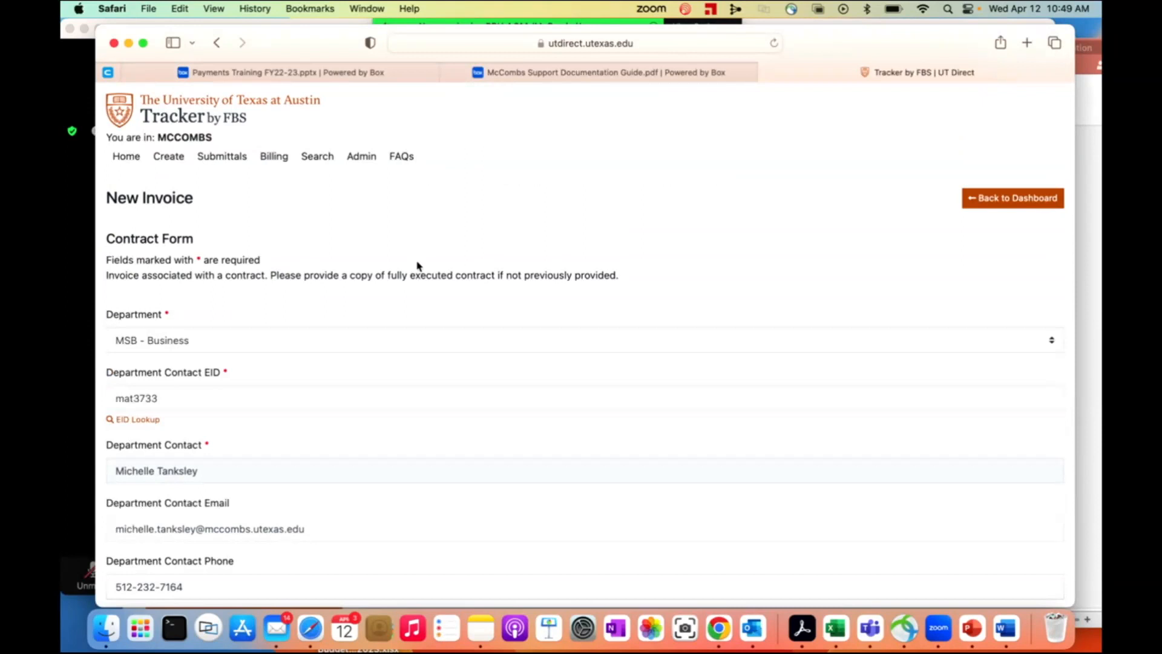
- Open a new Entertainment form and review its fields, including Payee Name, Contract Number, the Define Codes, Notes and File Upload
left_click(169, 157)
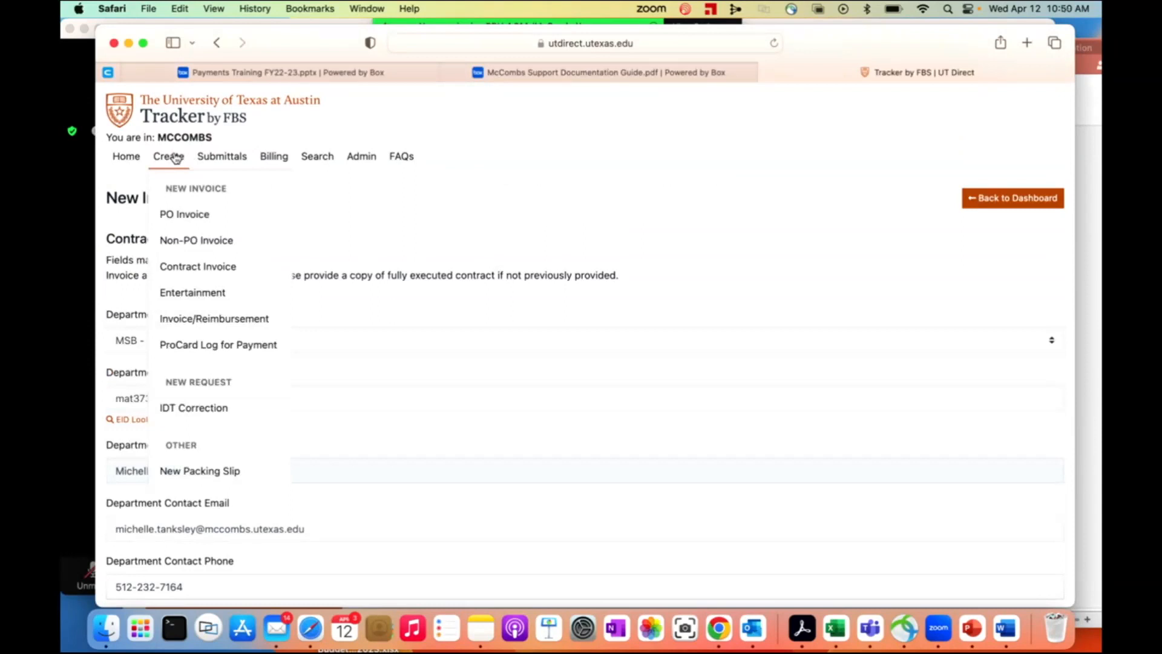
left_click(186, 302)
scroll(457, 363, "down", 5)
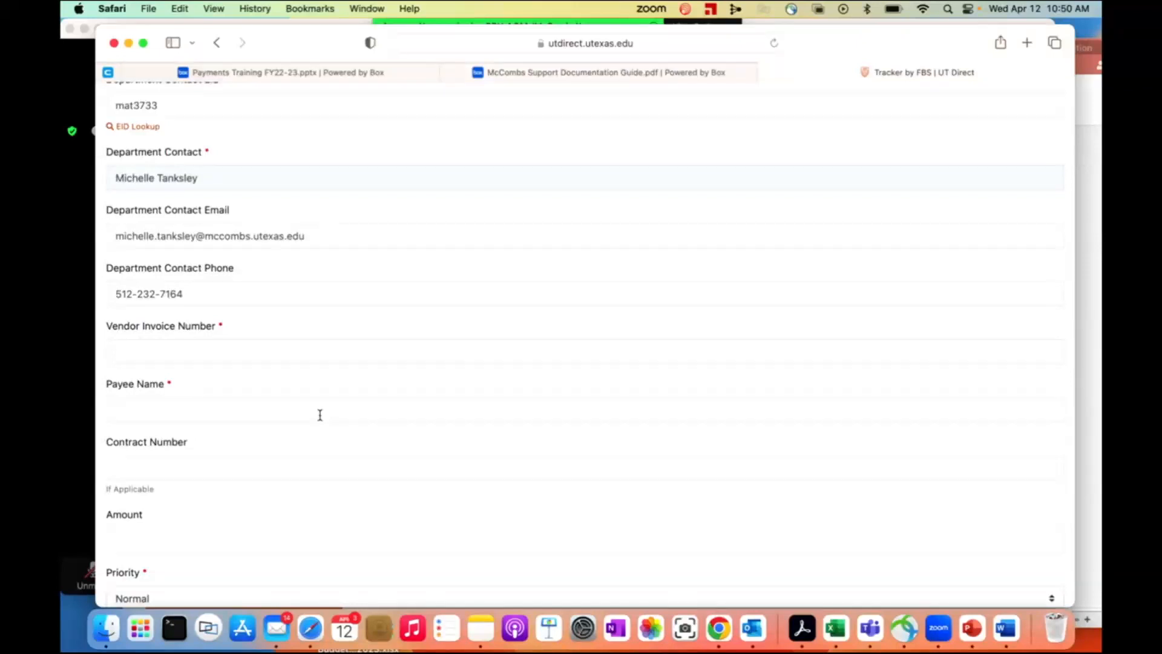
scroll(320, 415, "down", 5)
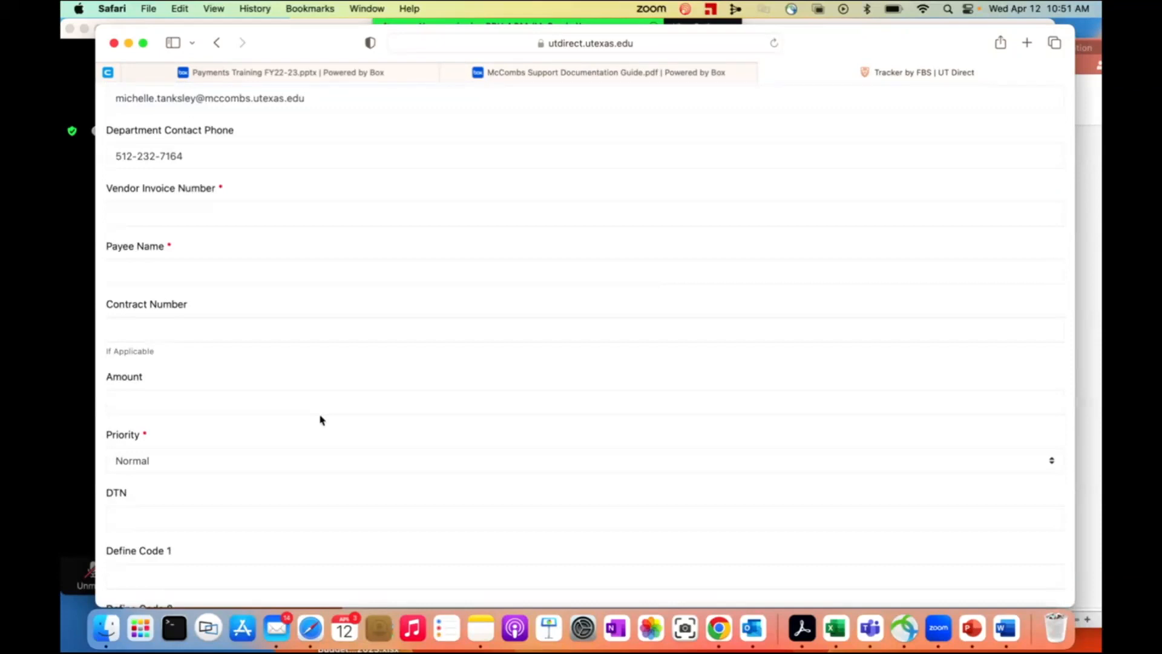
scroll(322, 419, "down", 10)
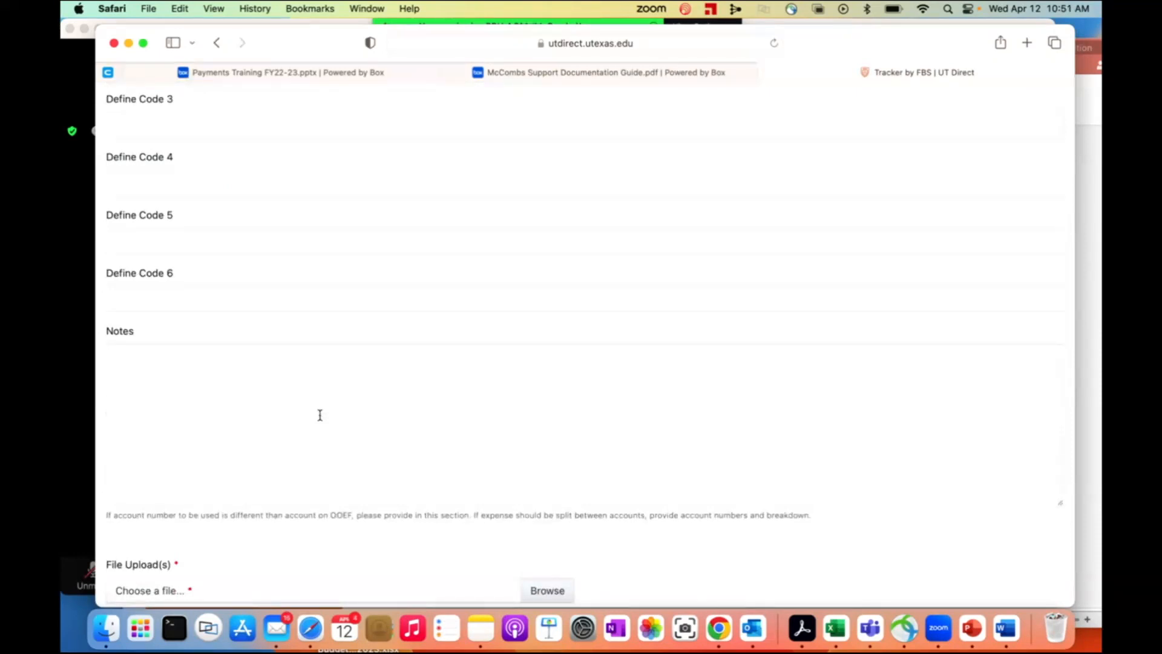
scroll(319, 415, "up", 15)
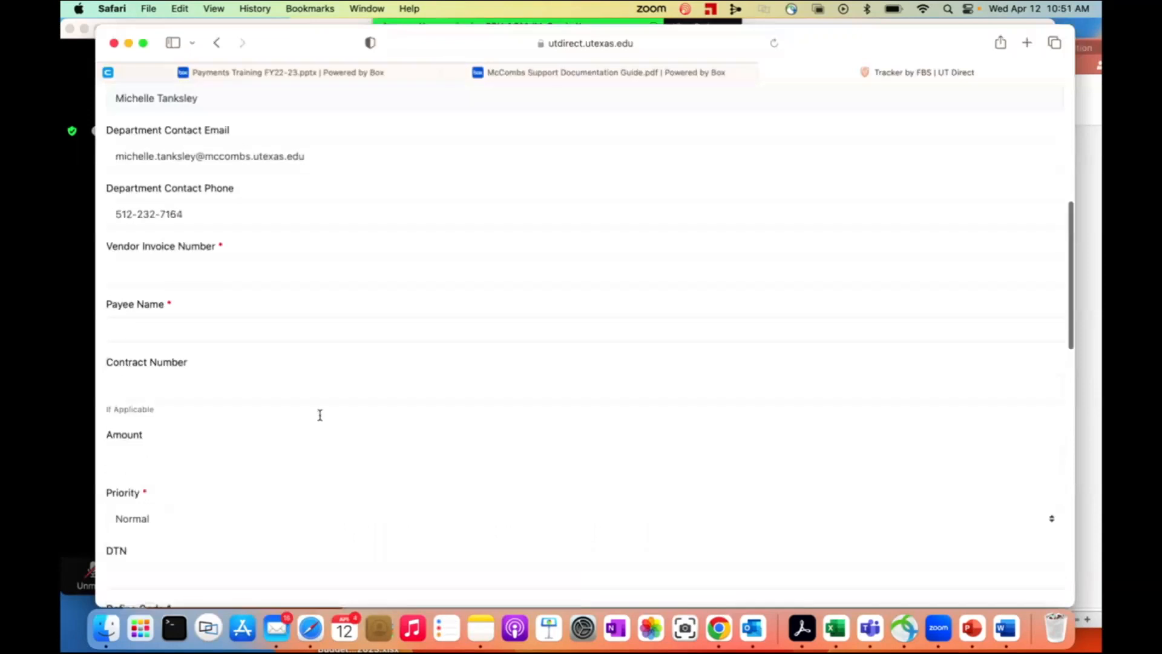
scroll(321, 420, "up", 10)
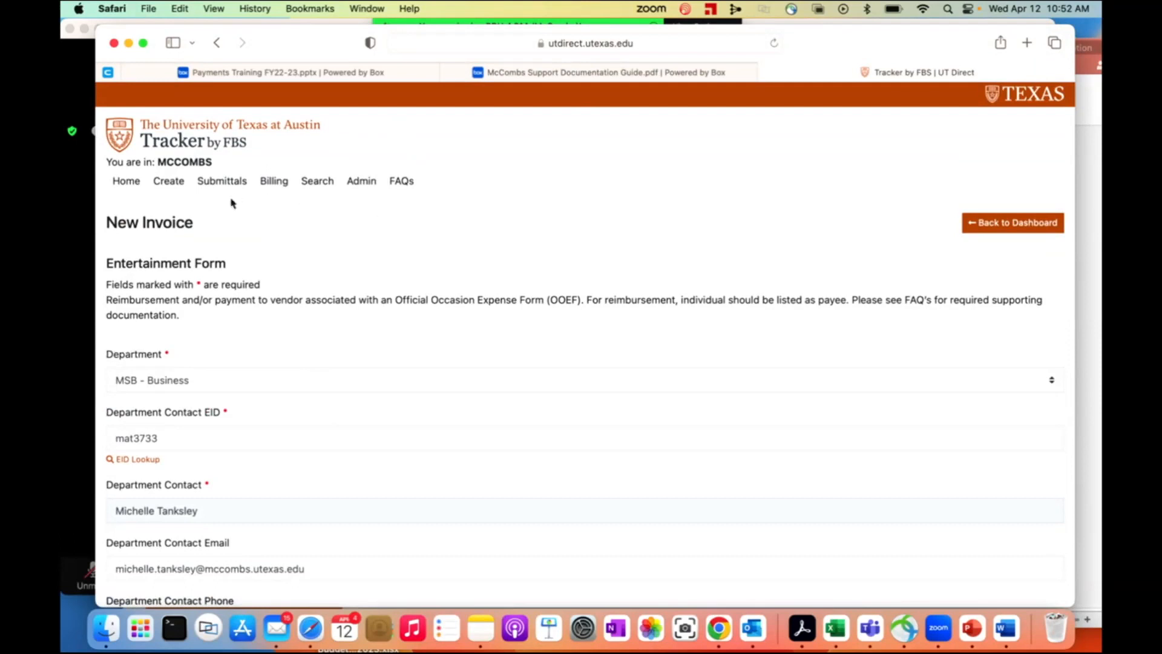
- Open a new IDT Correction request and review its Original Define Document ID, Amount, To Account and Priority fields
left_click(178, 184)
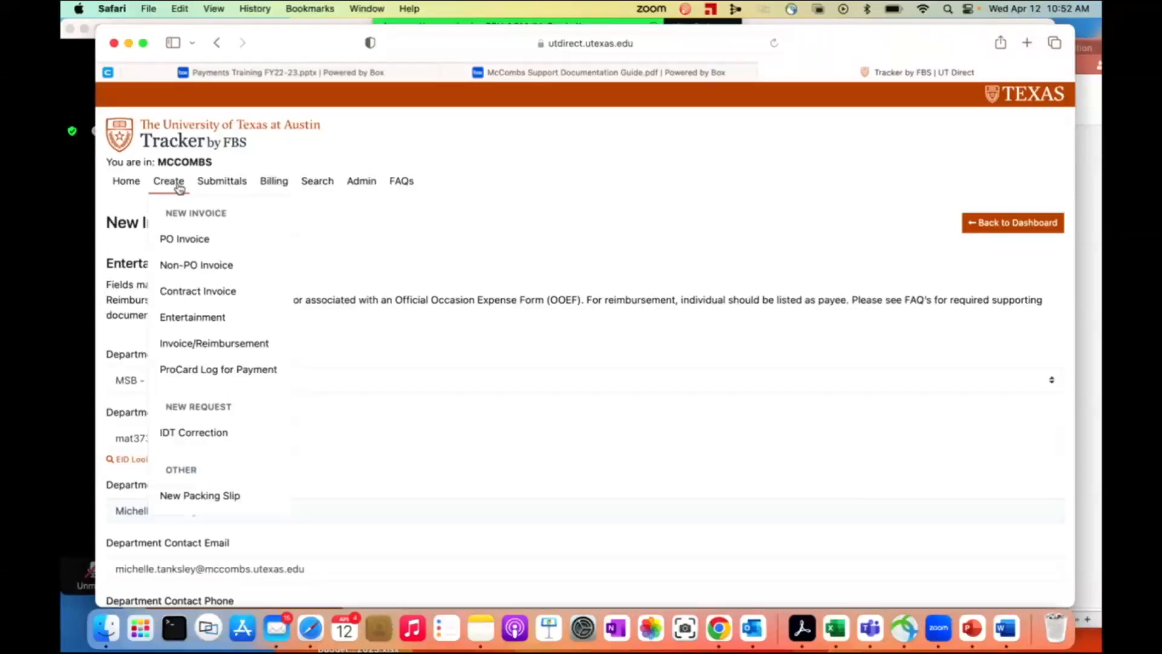
left_click(195, 432)
scroll(197, 431, "down", 4)
scroll(195, 431, "down", 3)
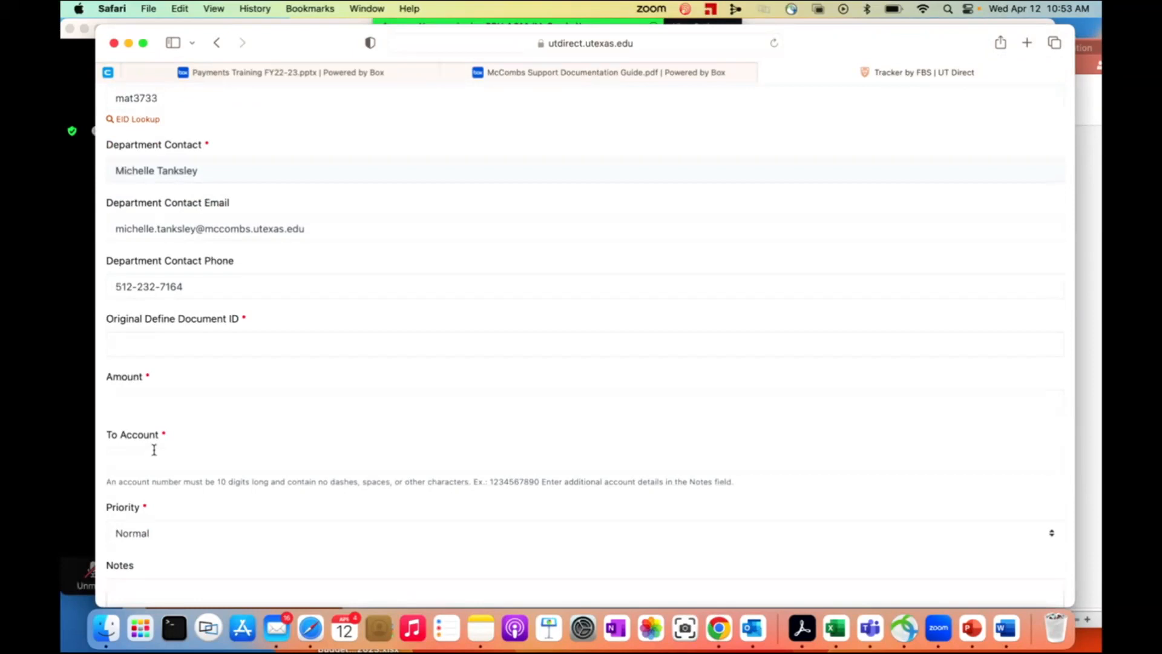
scroll(154, 450, "up", 5)
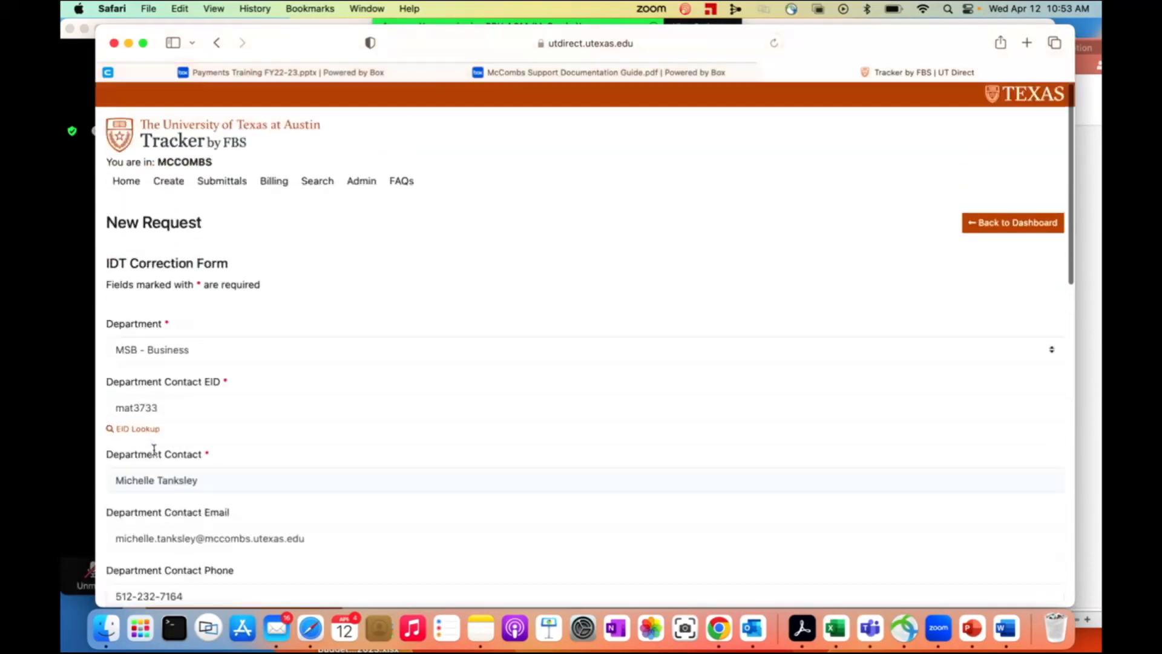
- Look over the types of forms that can be created, return to the home dashboard, and open the My Submittals list
left_click(168, 180)
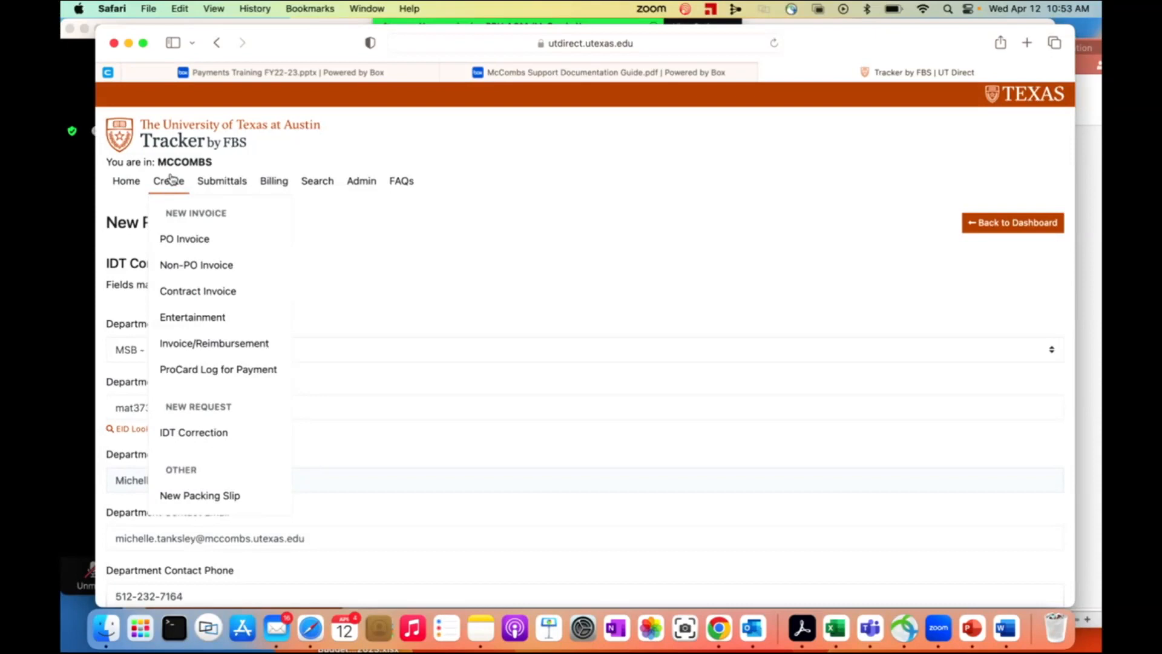
mouse_move(220, 183)
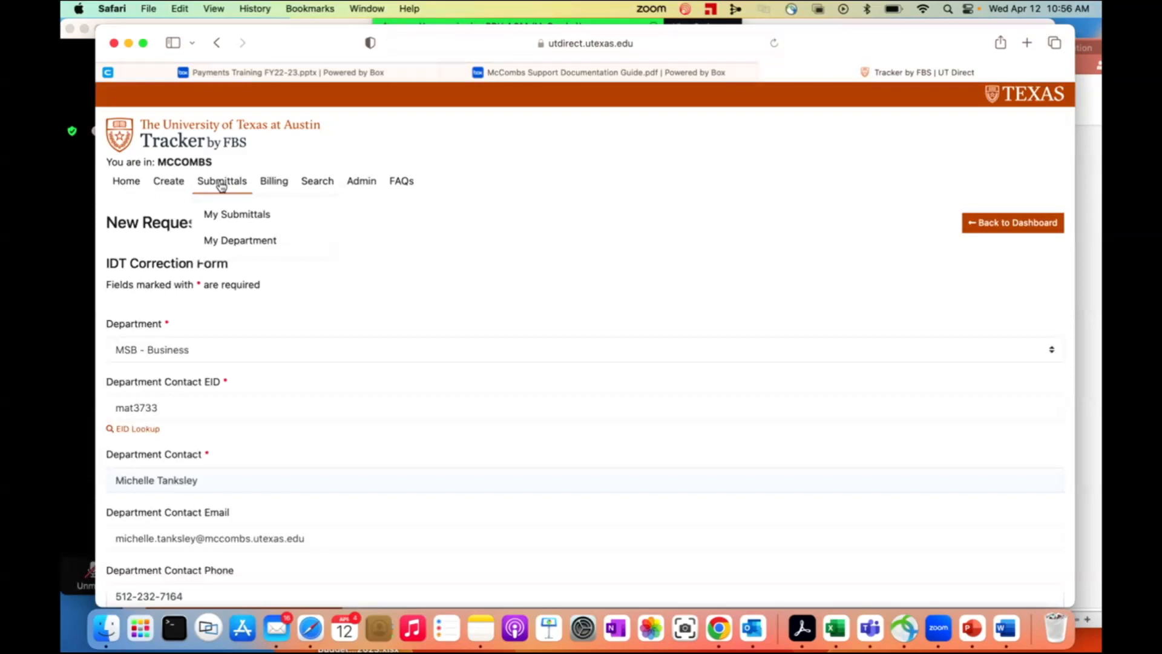
left_click(128, 183)
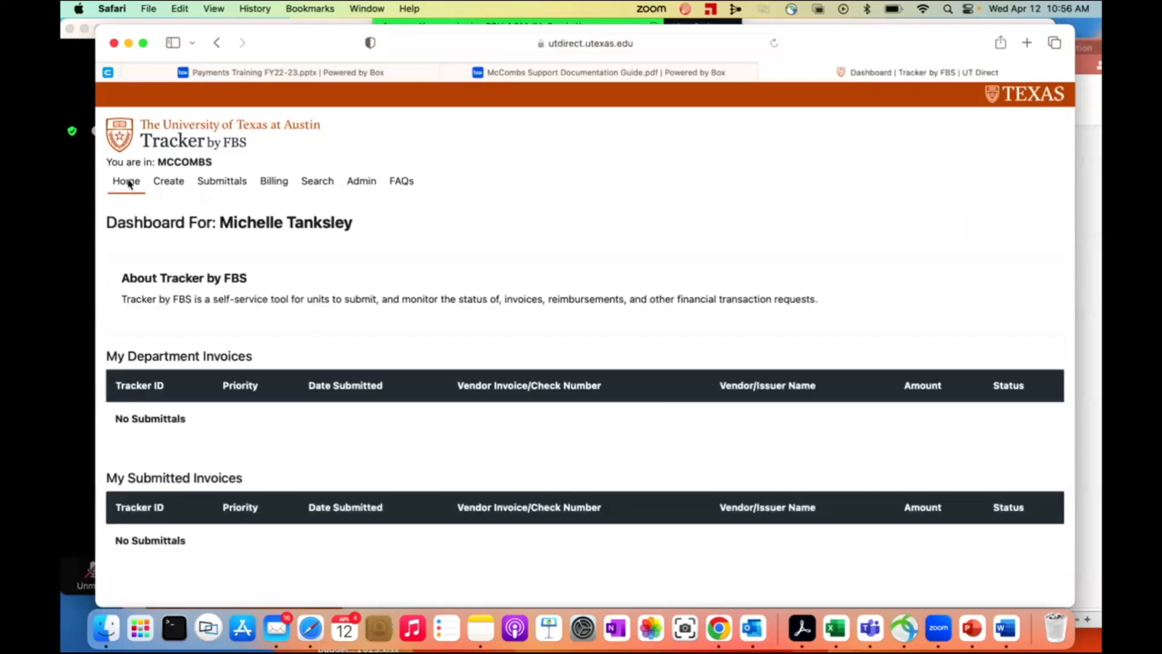
mouse_move(219, 193)
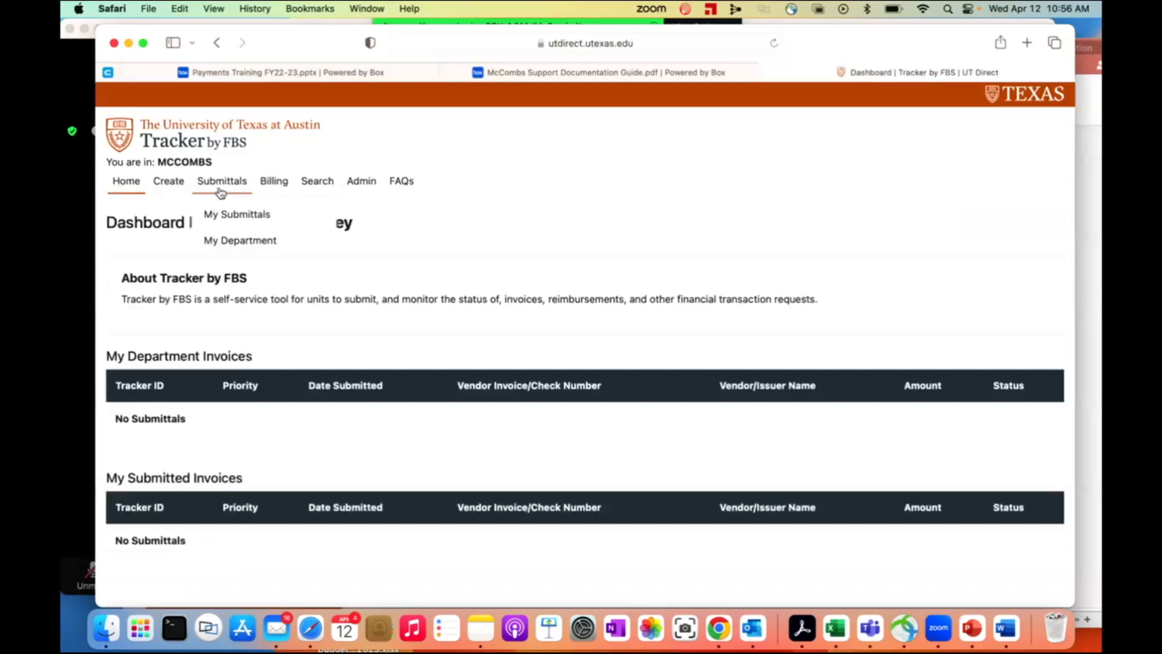
left_click(222, 214)
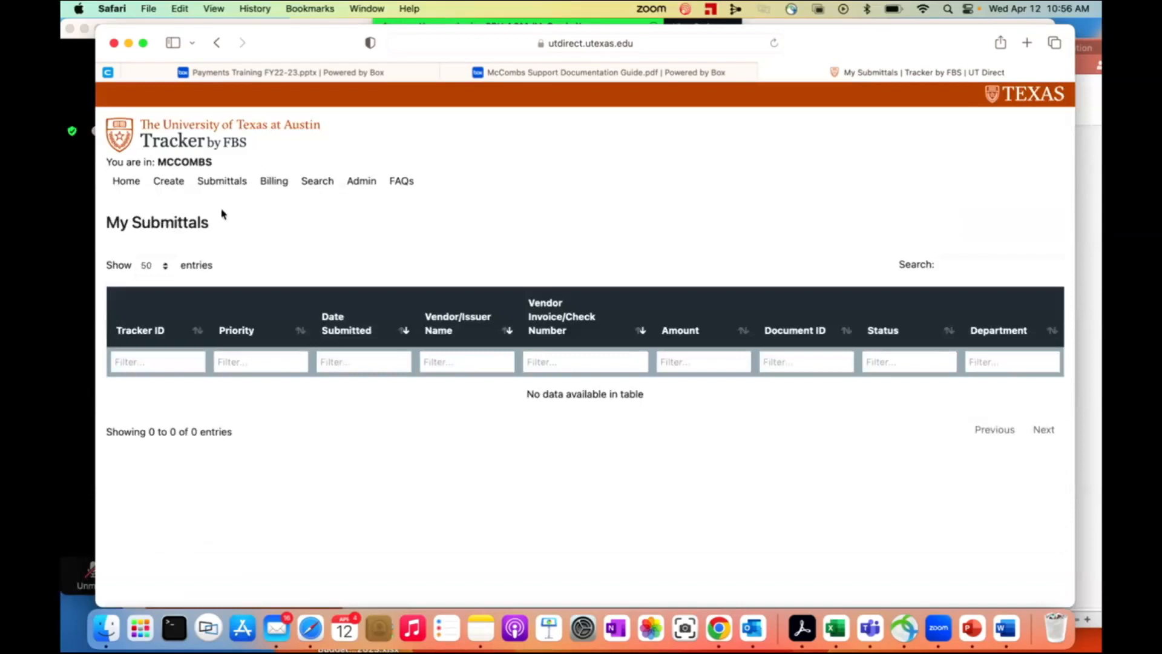
- Open the Invoice Submittals search and review the Tracker ID lookup and the available filters
left_click(310, 182)
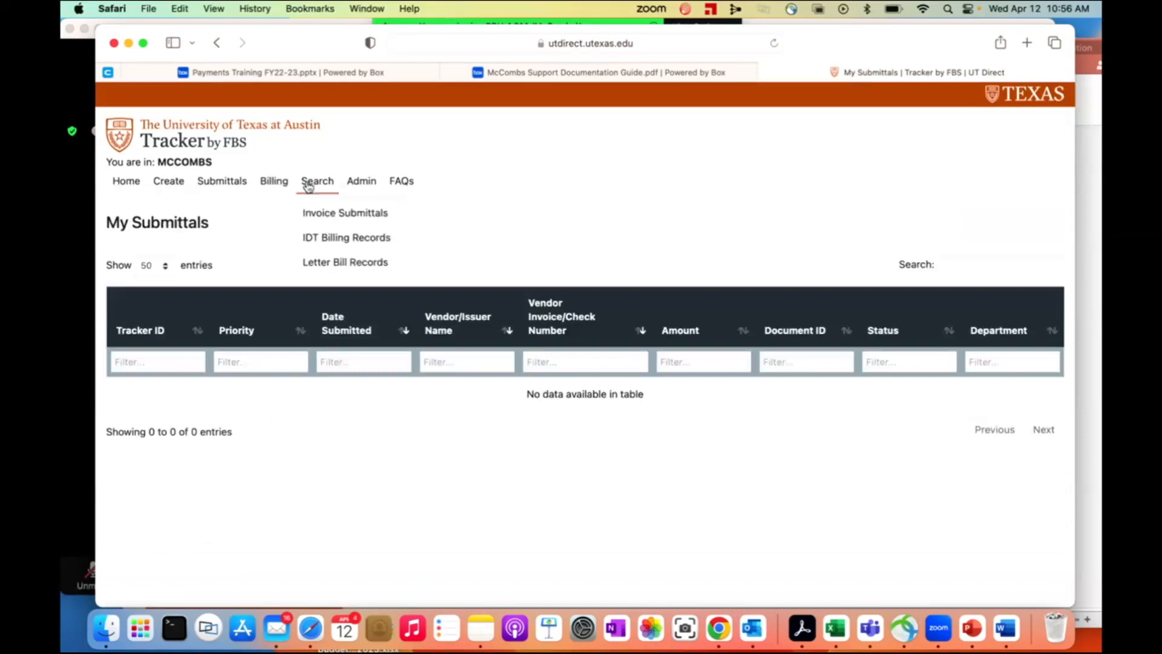
left_click(314, 213)
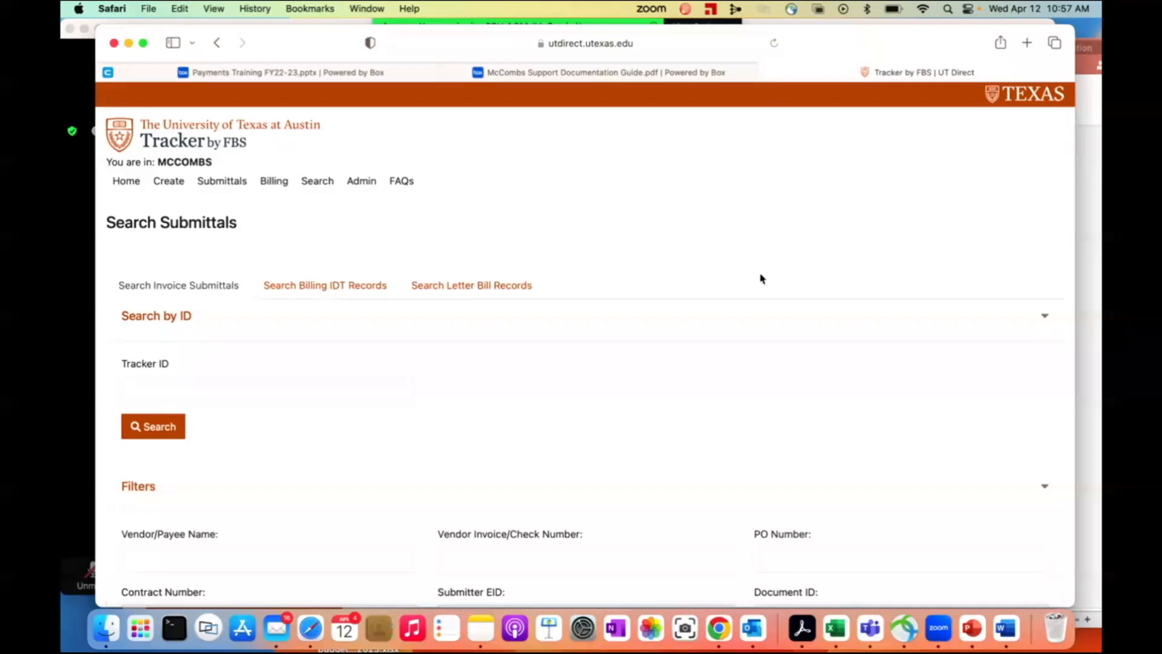
scroll(761, 279, "down", 3)
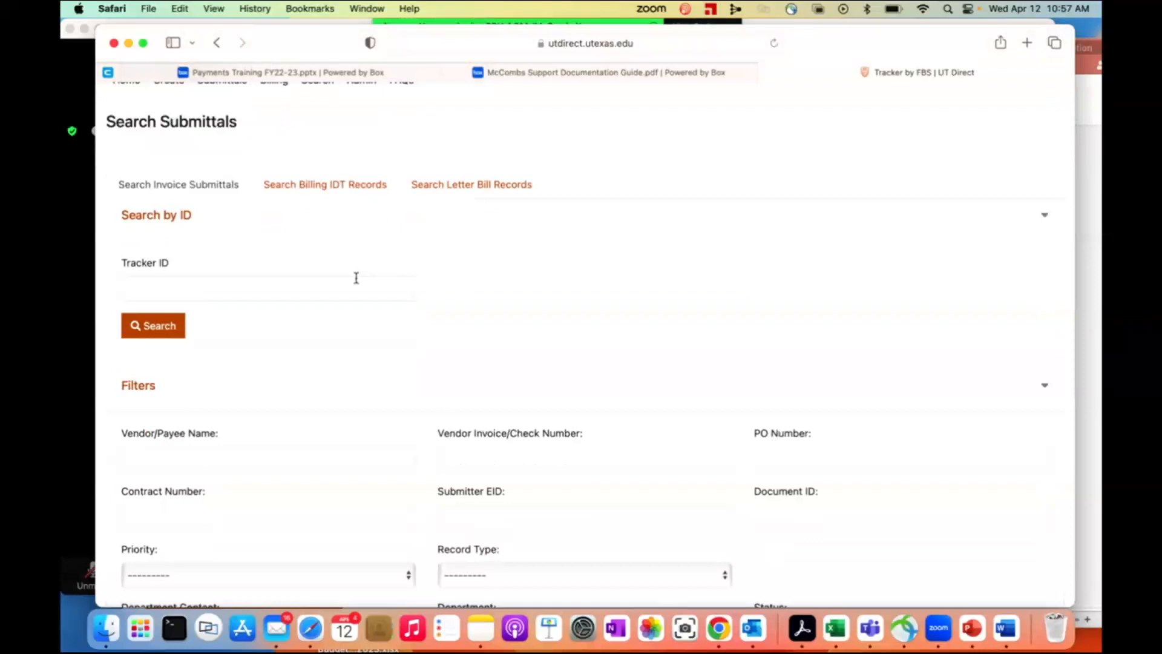
scroll(356, 278, "down", 5)
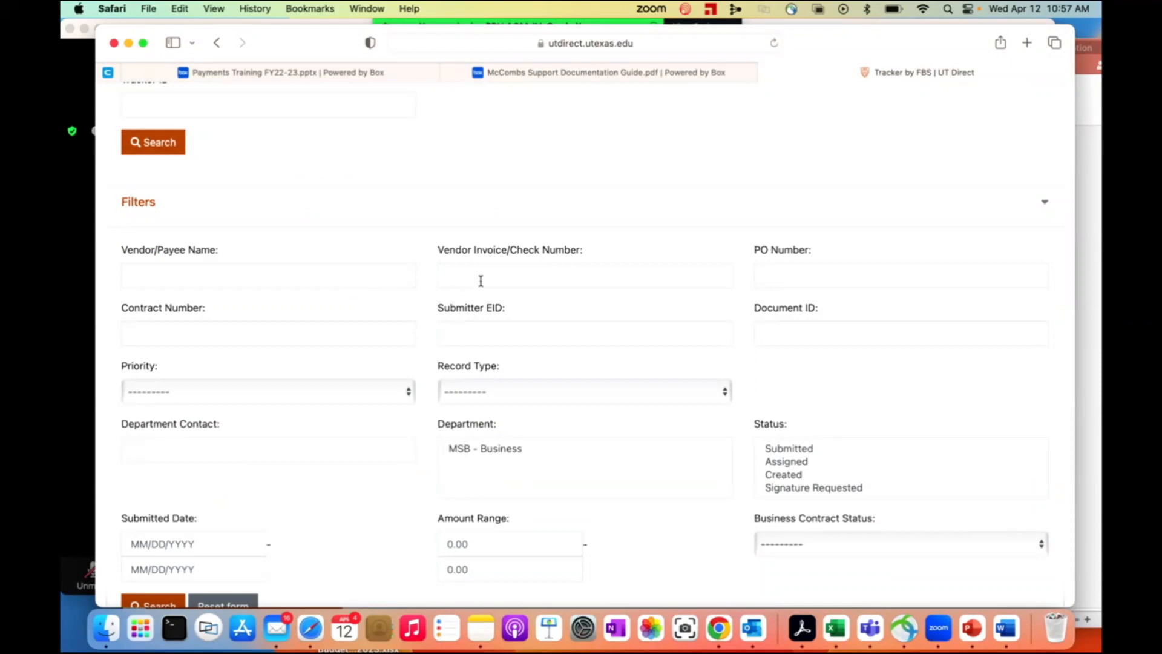
scroll(308, 282, "down", 5)
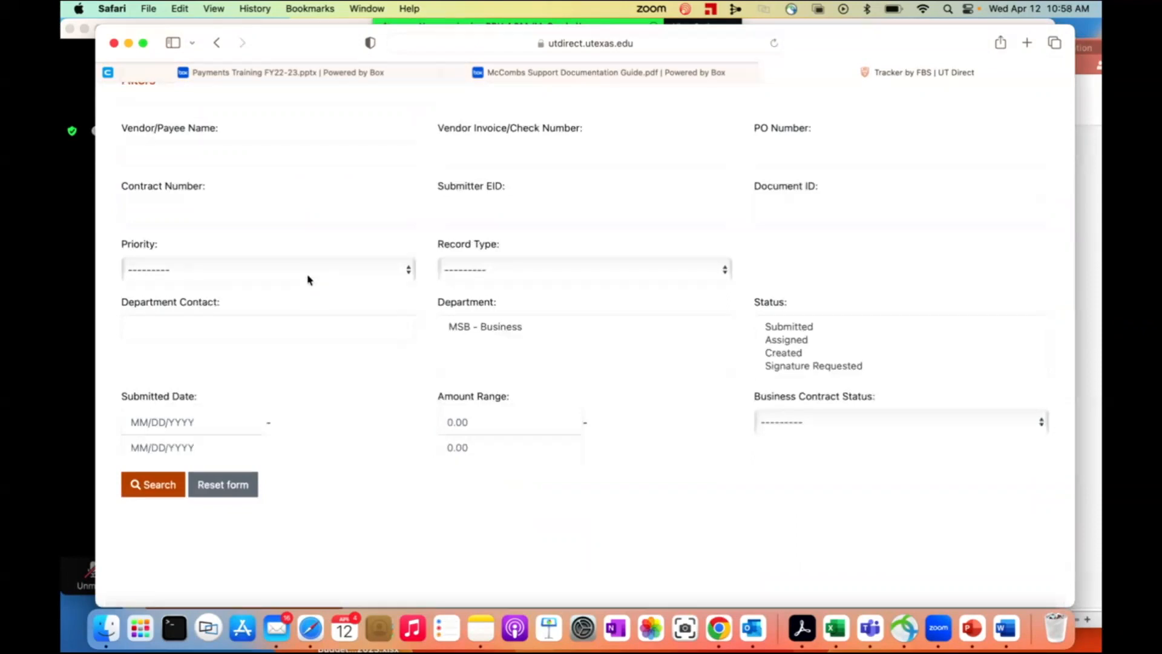
- View the options offered by the Priority and Record Type filters, leaving both unset
left_click(308, 275)
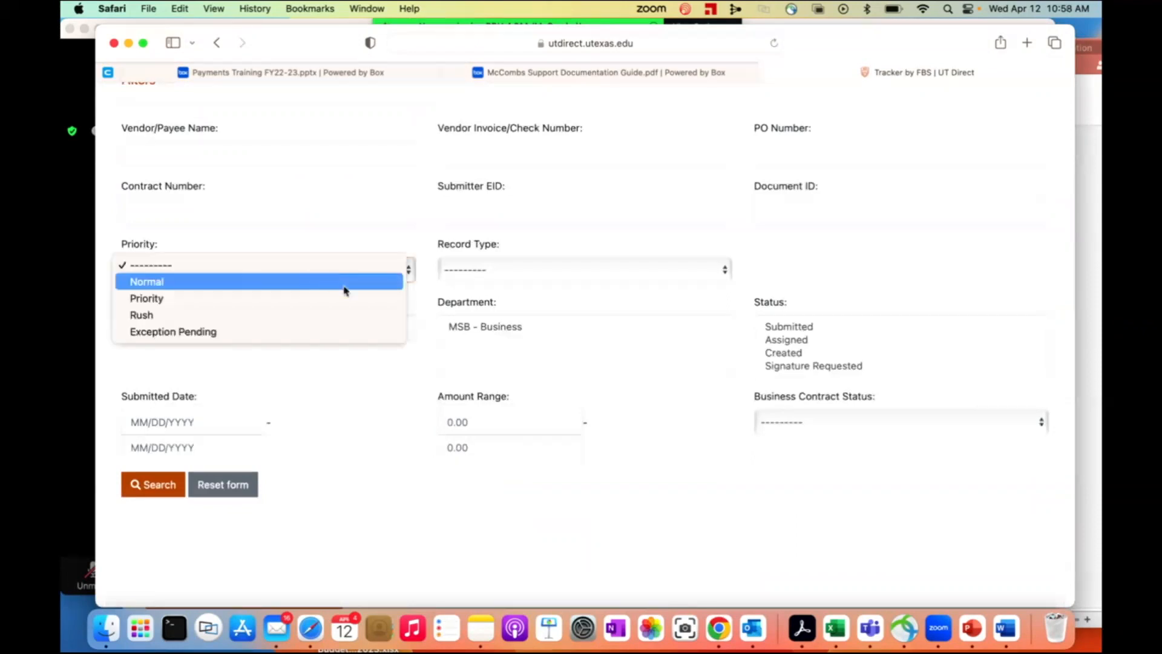
left_click(401, 398)
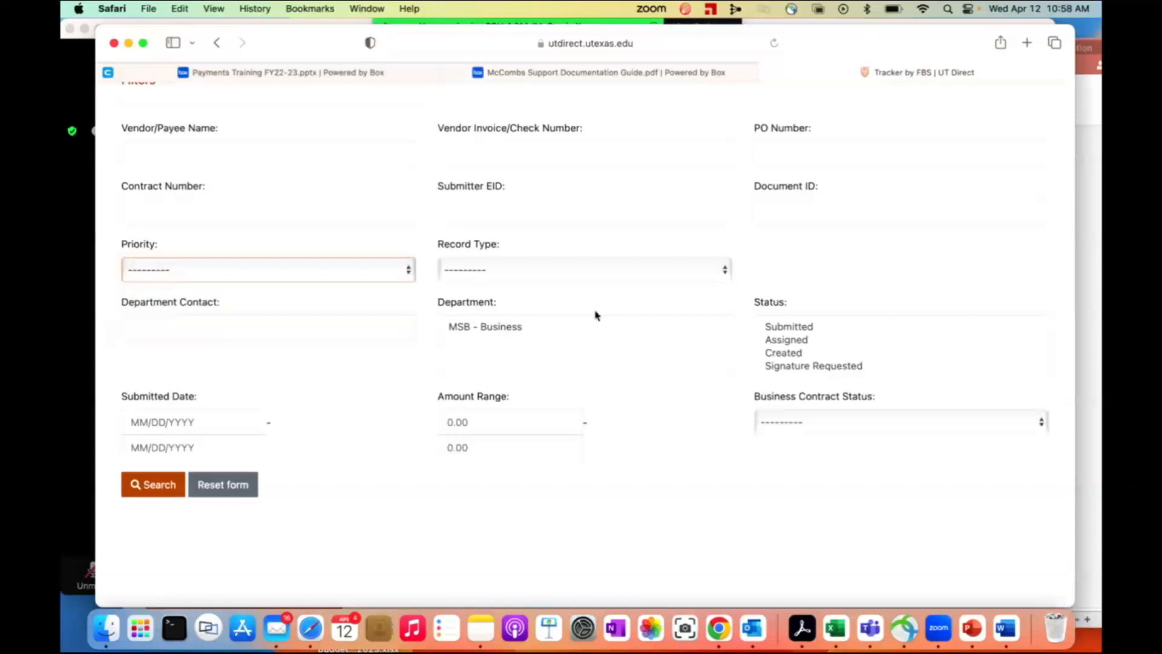
left_click(575, 276)
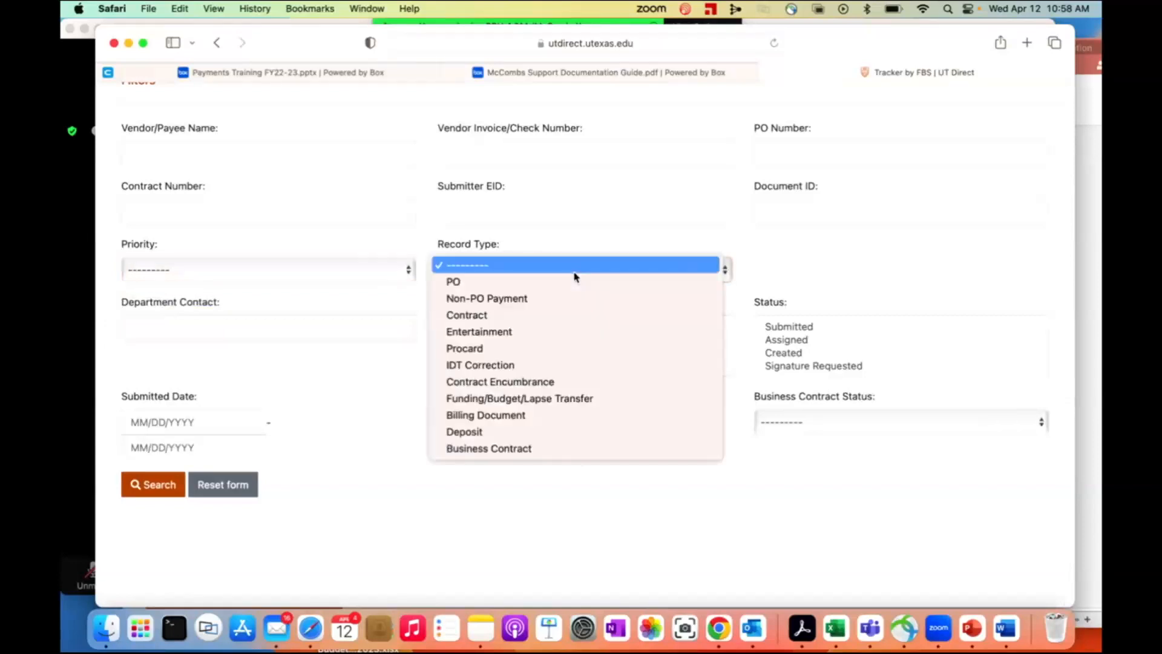
left_click(354, 387)
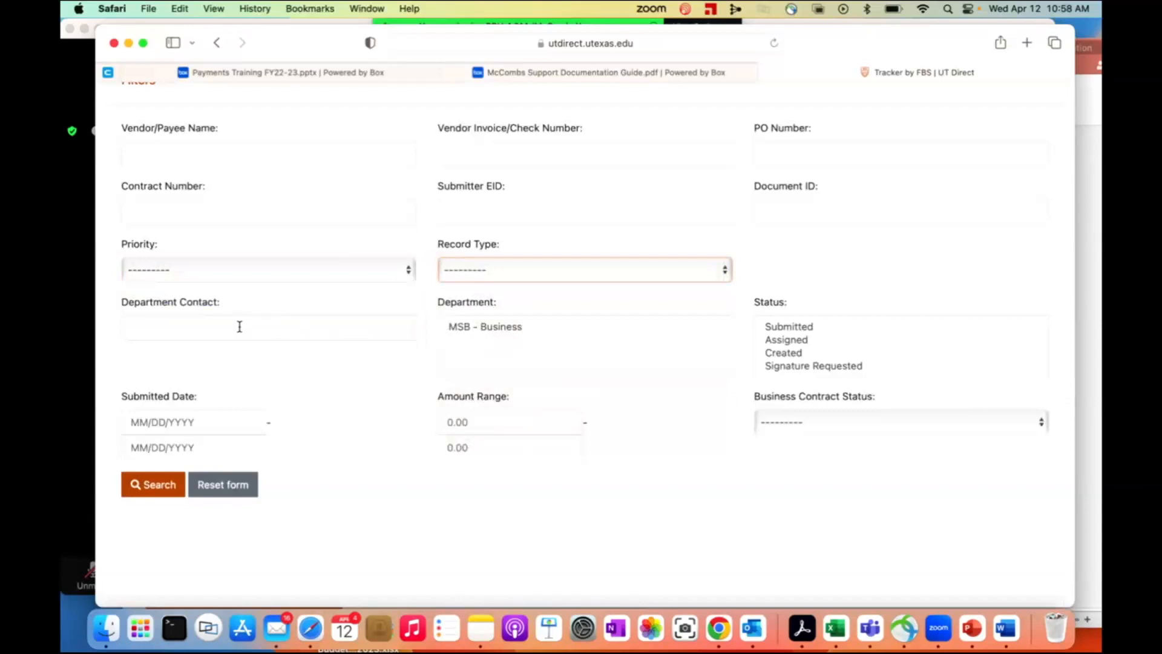
- Select MSB - Business in the Department filter and look over the rest of the search form
scroll(874, 359, "down", 3)
scroll(874, 360, "up", 5)
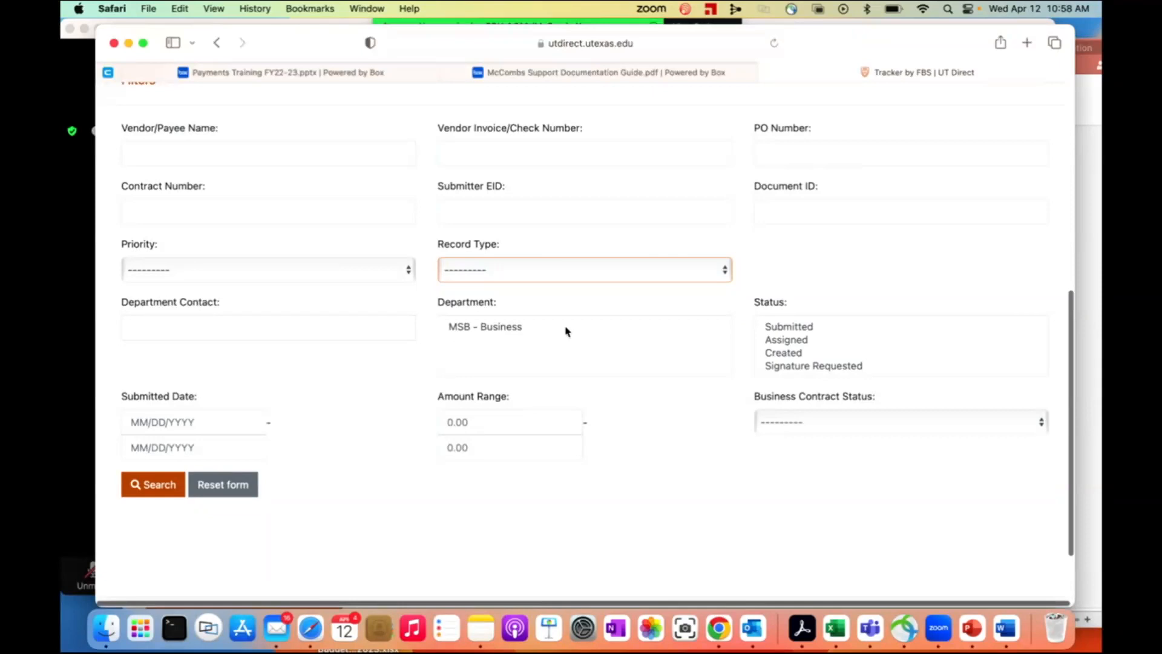
left_click(499, 330)
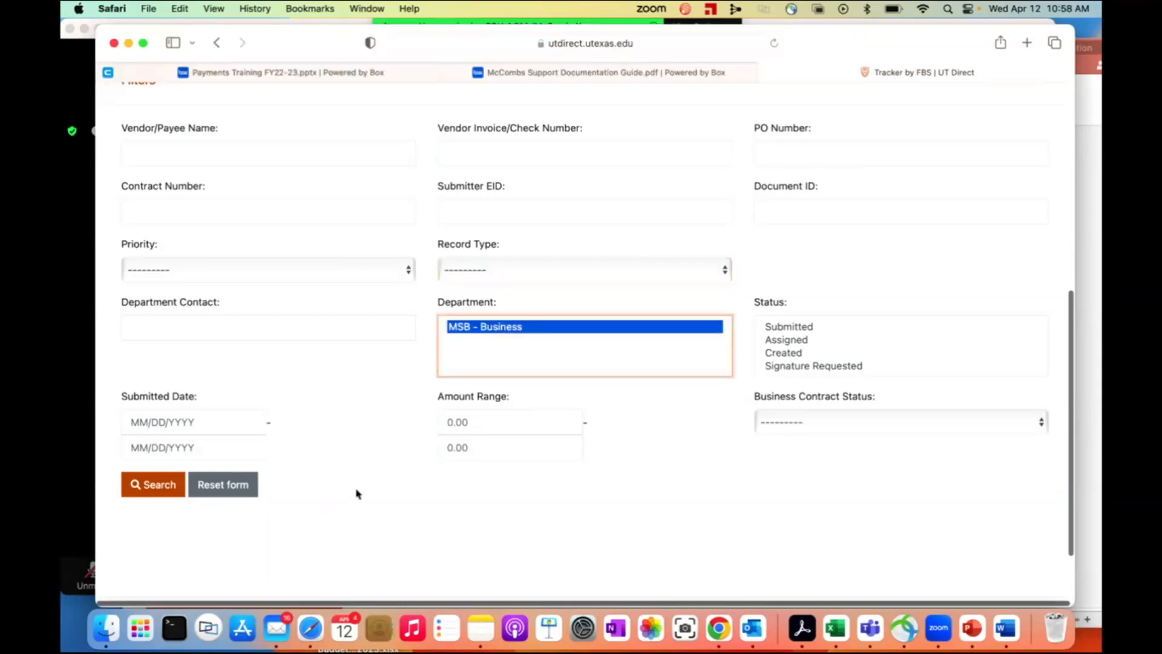
scroll(357, 493, "down", 3)
scroll(357, 493, "up", 2)
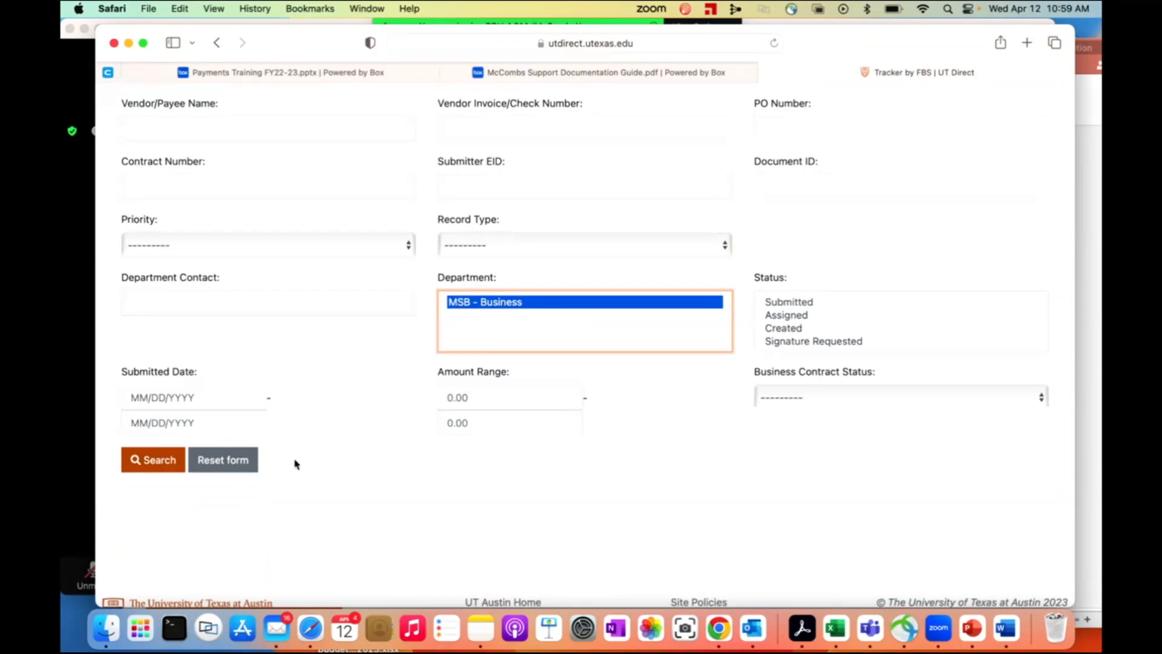
- Select Assigned in the Status filter, and reset the search form to clear all its filters
left_click(804, 319)
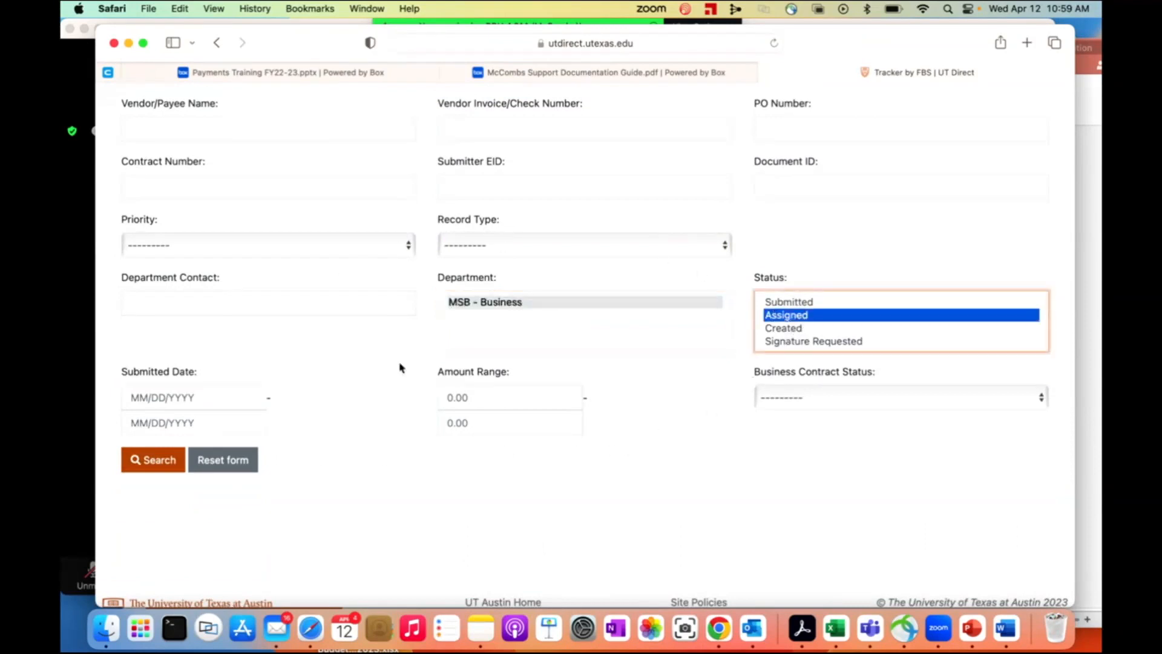
left_click(222, 459)
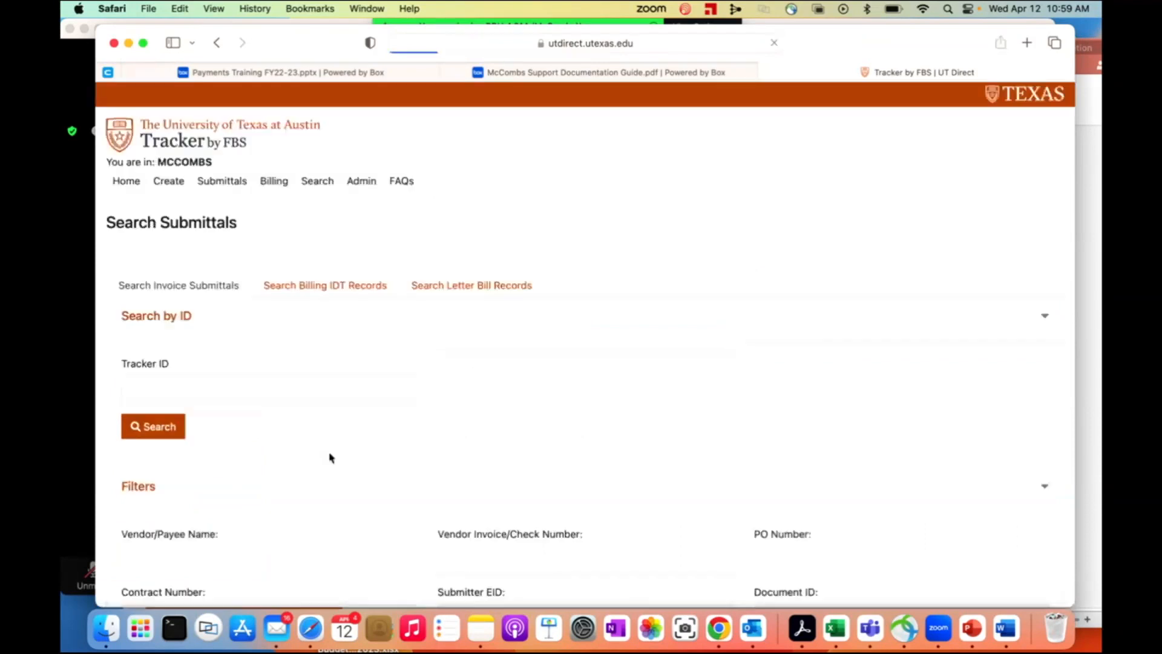
- View the date picker of the Submitted Date filter and close it without choosing a date
scroll(513, 429, "down", 5)
scroll(513, 427, "down", 3)
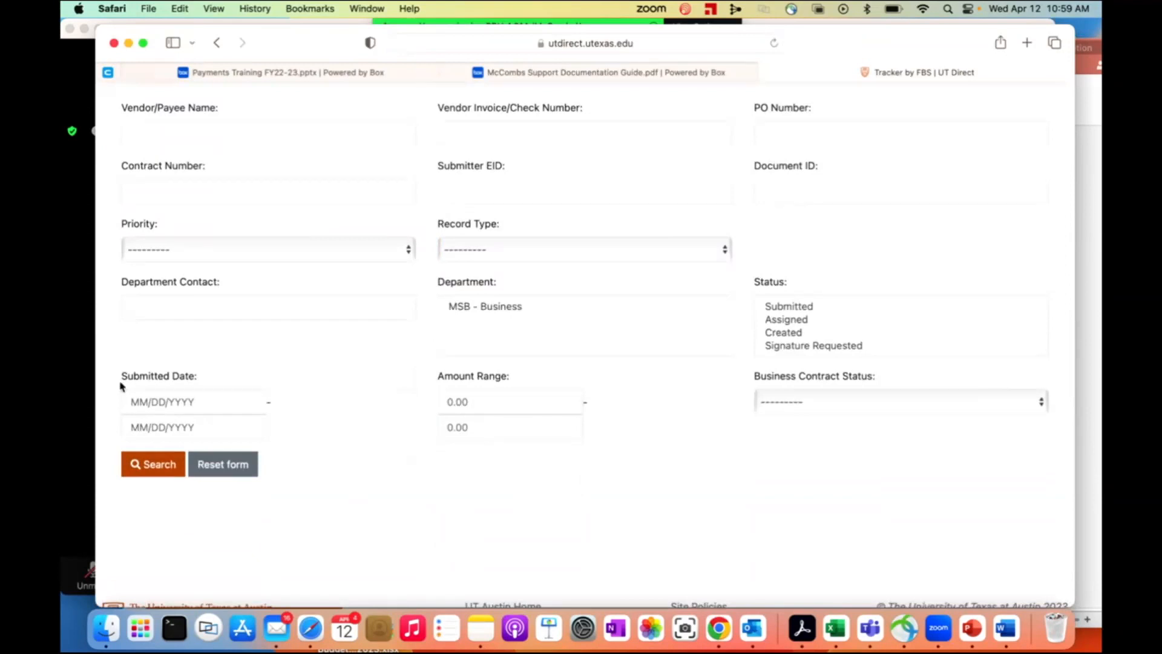
left_click(136, 401)
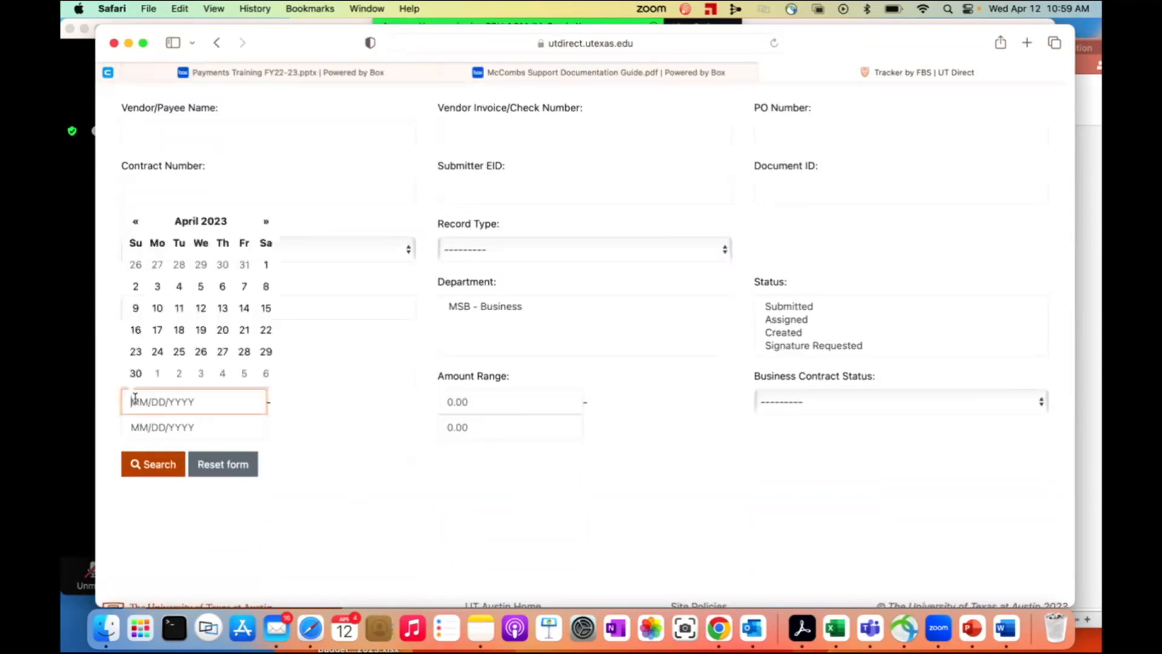
left_click(311, 424)
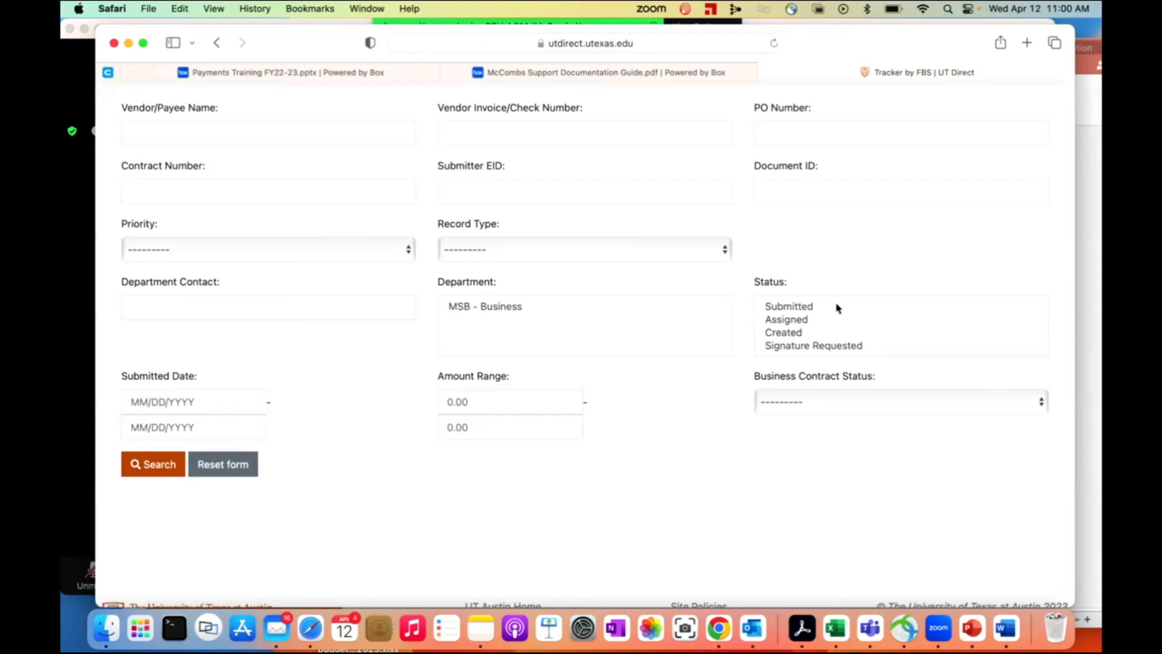
- Examine all the options in the Status filter list, from Submitted through Approved, without selecting any
scroll(838, 314, "down", 1)
scroll(839, 321, "up", 1)
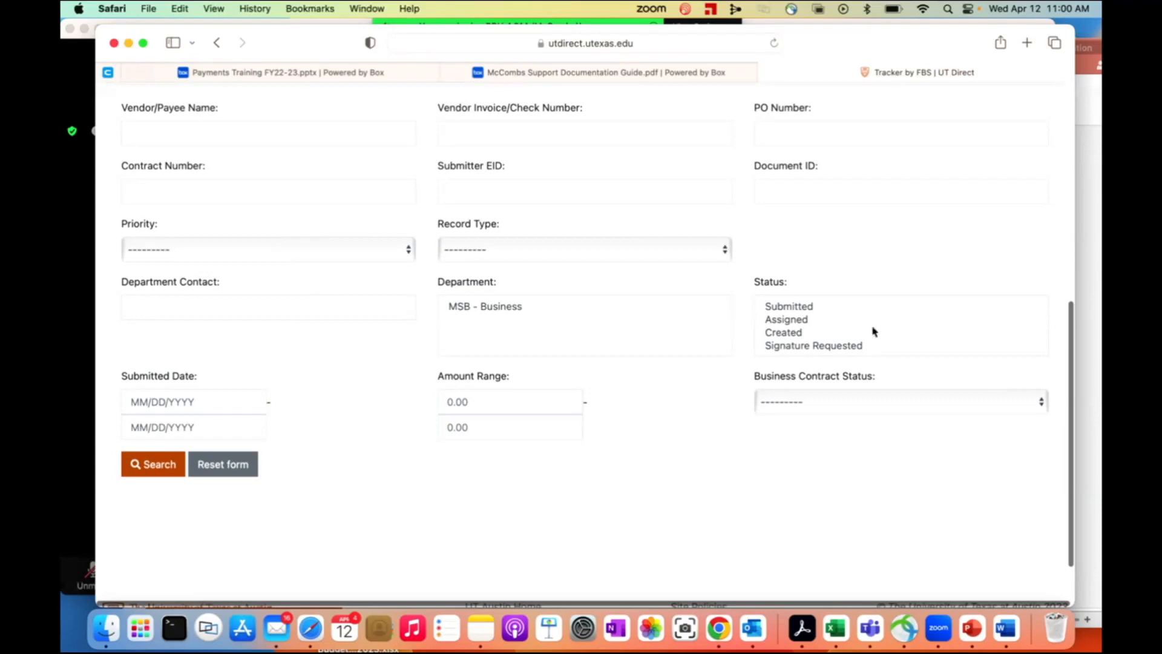
scroll(894, 327, "down", 1)
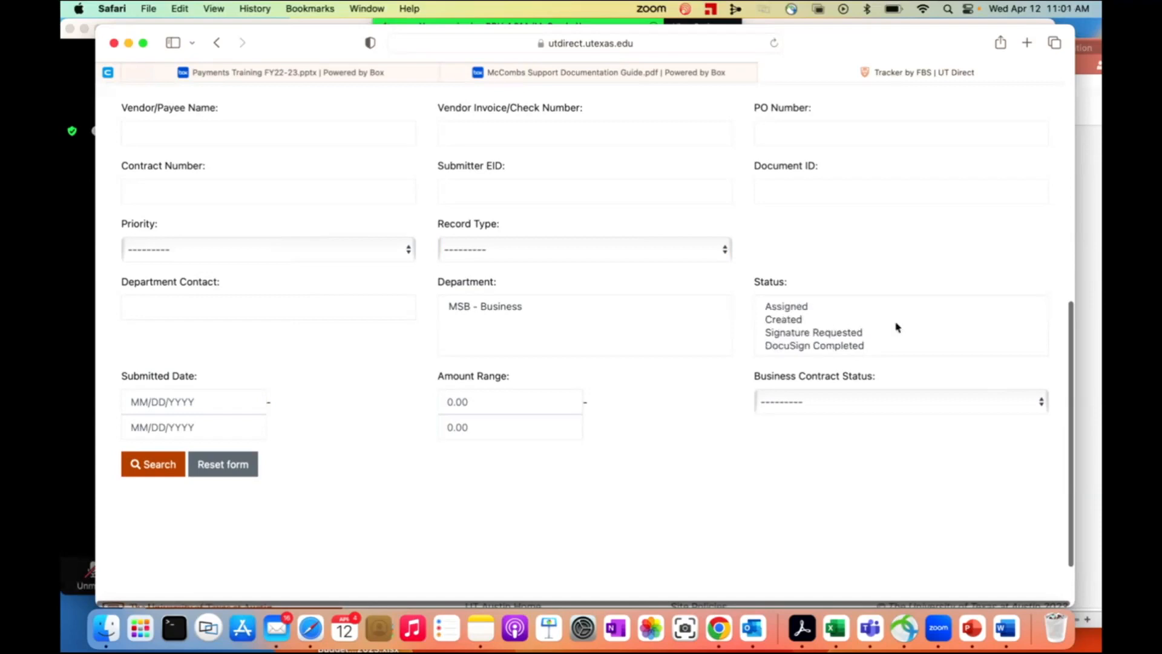
scroll(896, 327, "down", 1)
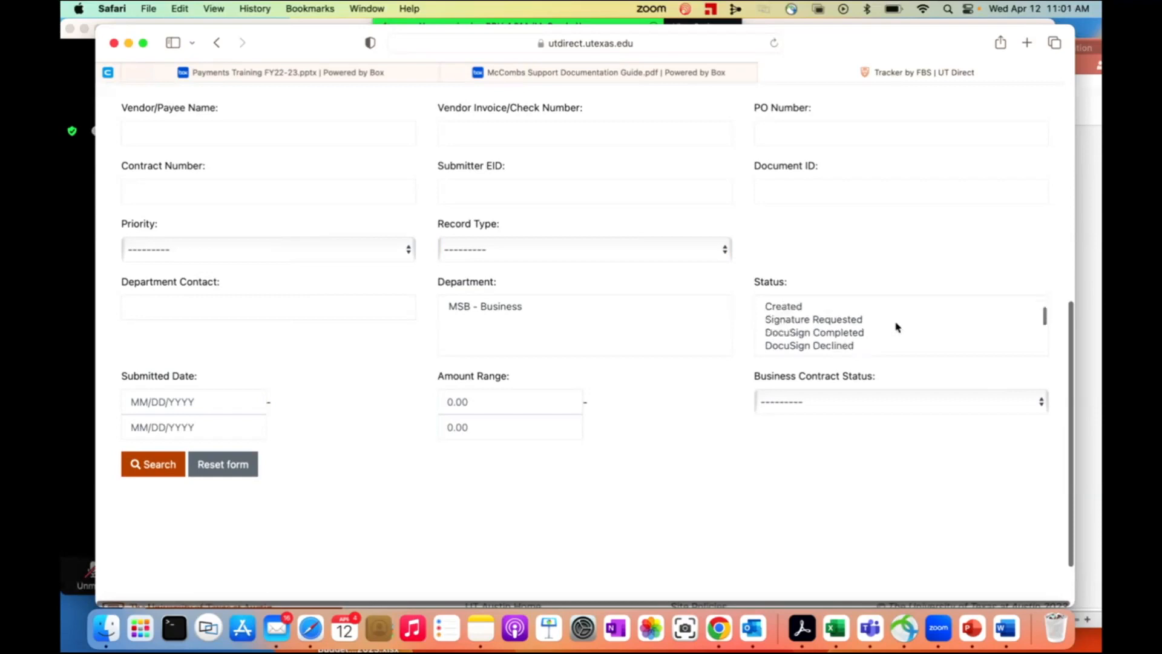
scroll(896, 327, "down", 1)
scroll(896, 326, "down", 3)
scroll(896, 327, "up", 1)
scroll(896, 327, "down", 1)
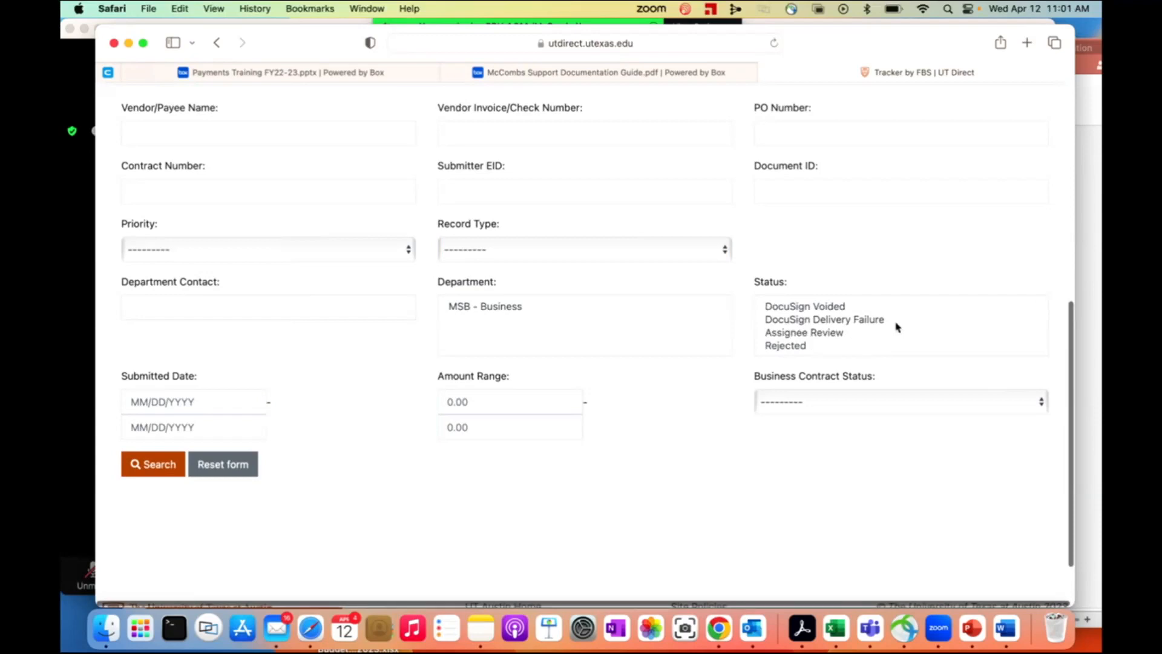
scroll(897, 326, "down", 1)
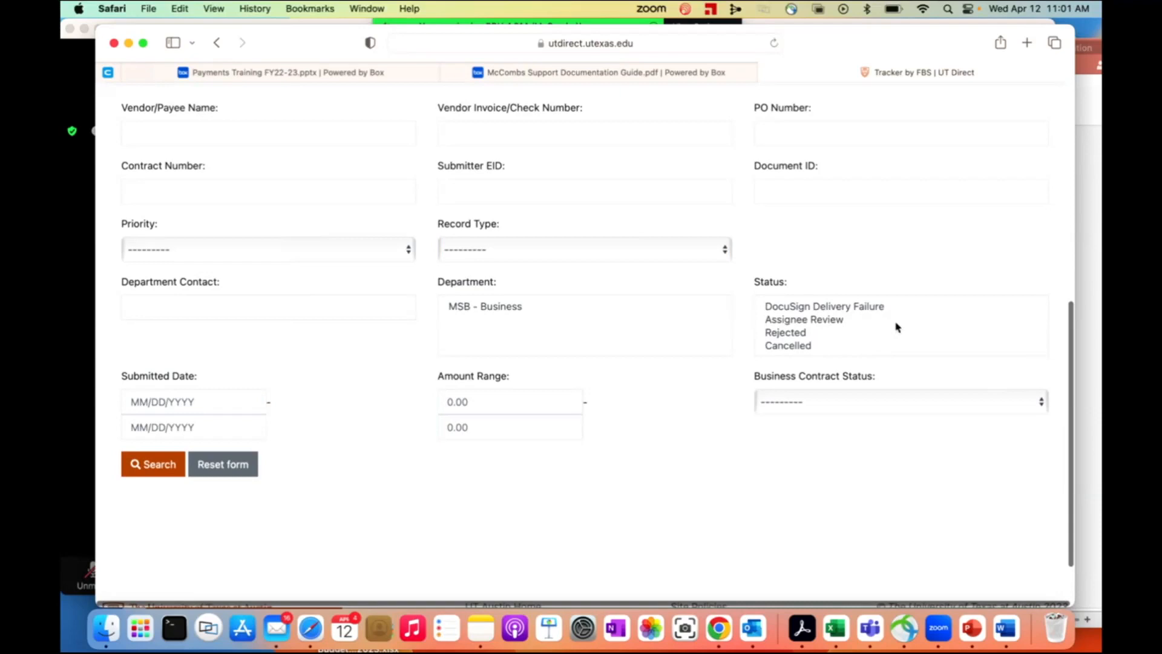
scroll(897, 327, "down", 1)
scroll(896, 327, "up", 1)
scroll(896, 327, "down", 1)
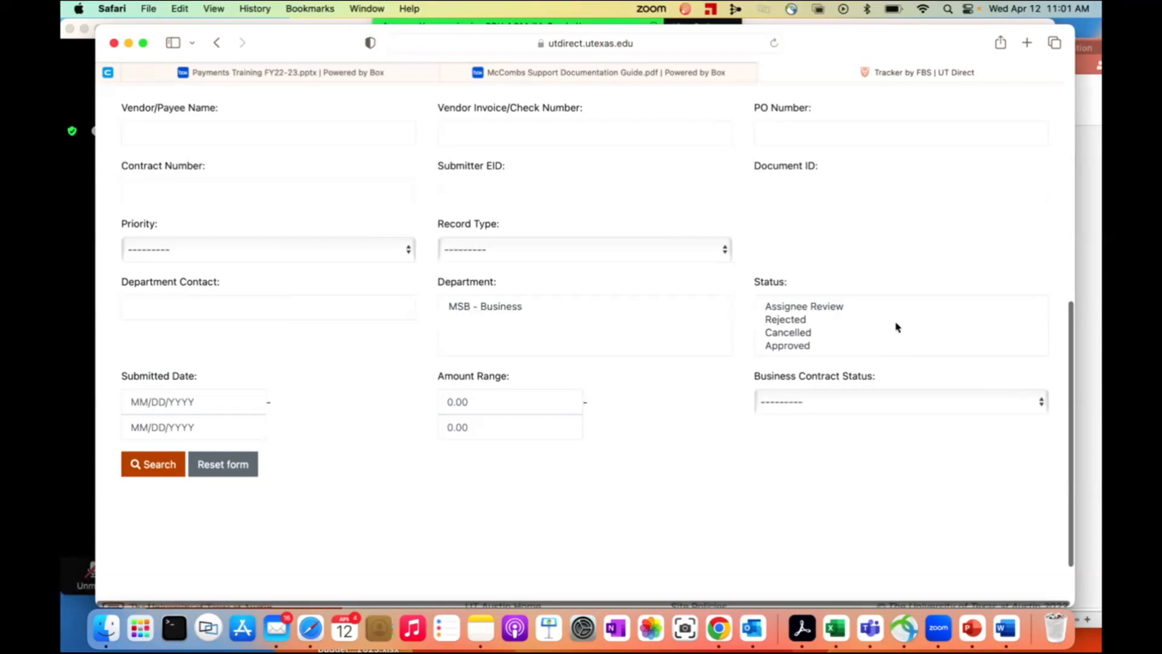
scroll(896, 326, "down", 1)
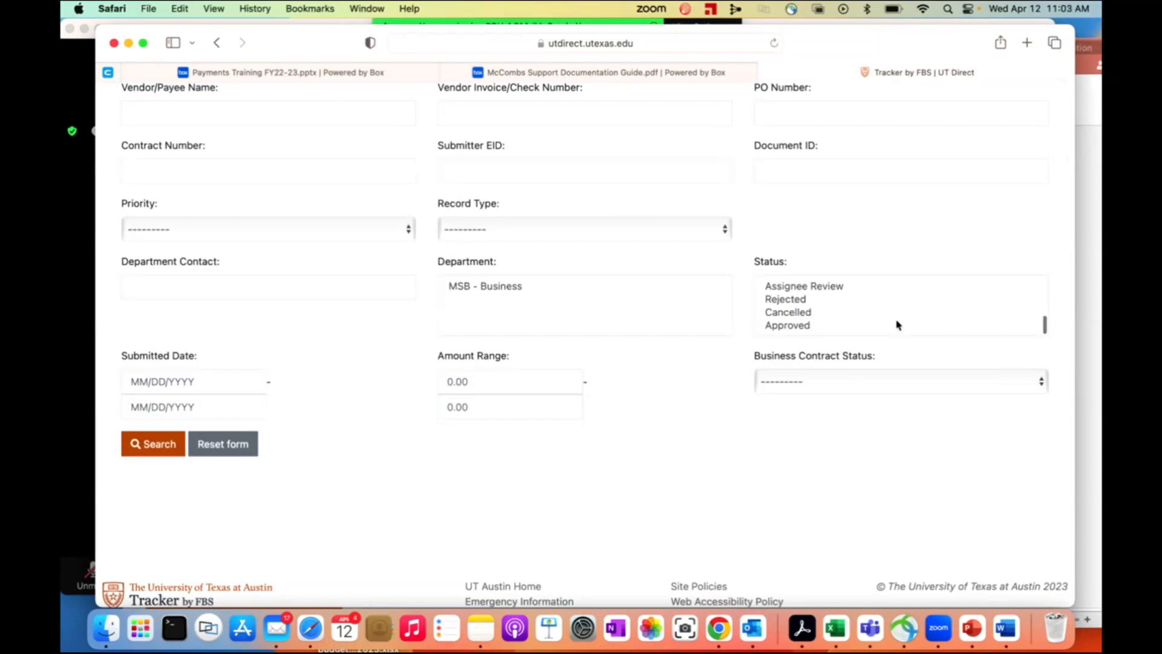
scroll(896, 325, "up", 5)
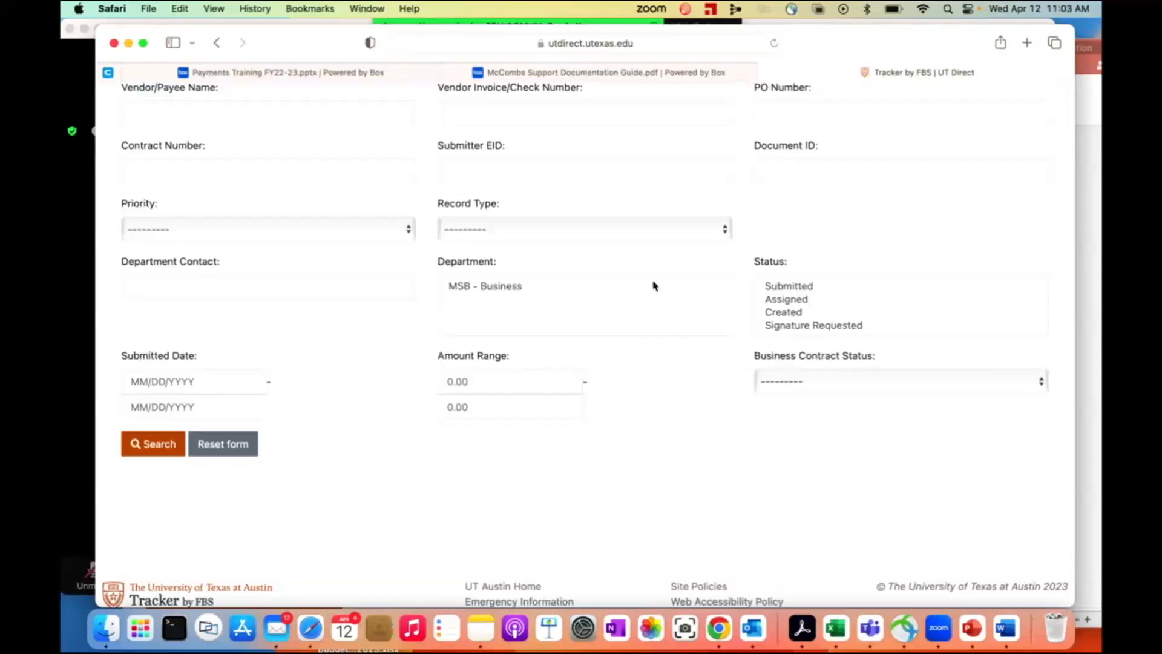
- Switch to the Payments Training FY22-23 presentation in PowerPoint and start the slide show from the Tracker by FBS slide
scroll(653, 285, "up", 10)
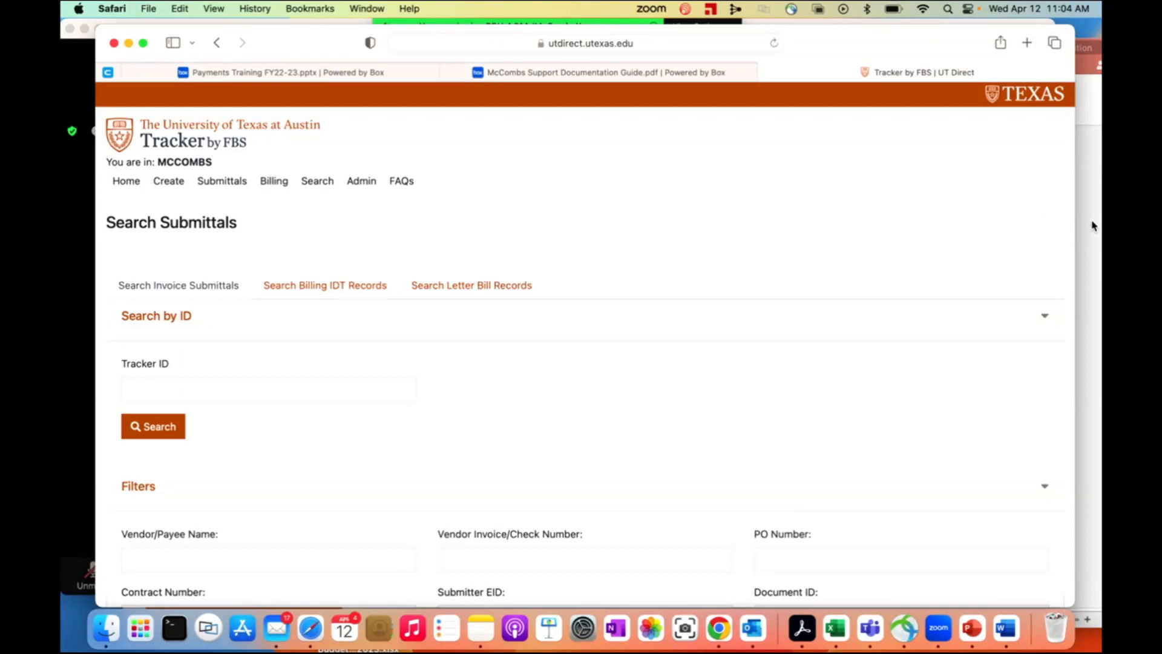
left_click(1093, 225)
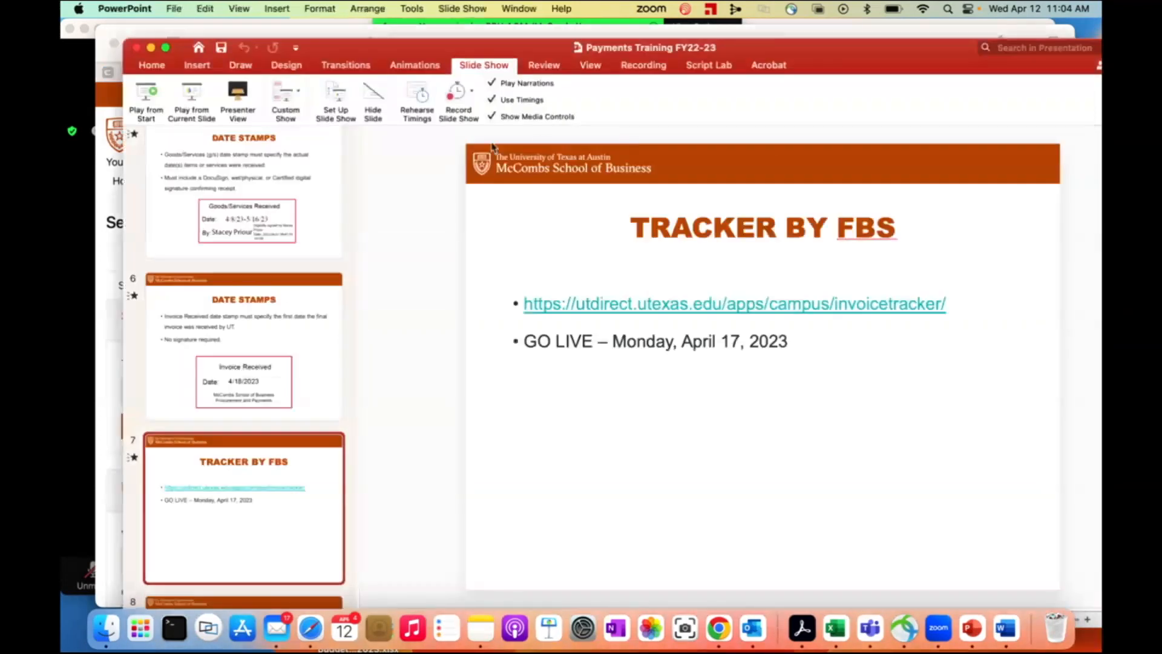
left_click(197, 95)
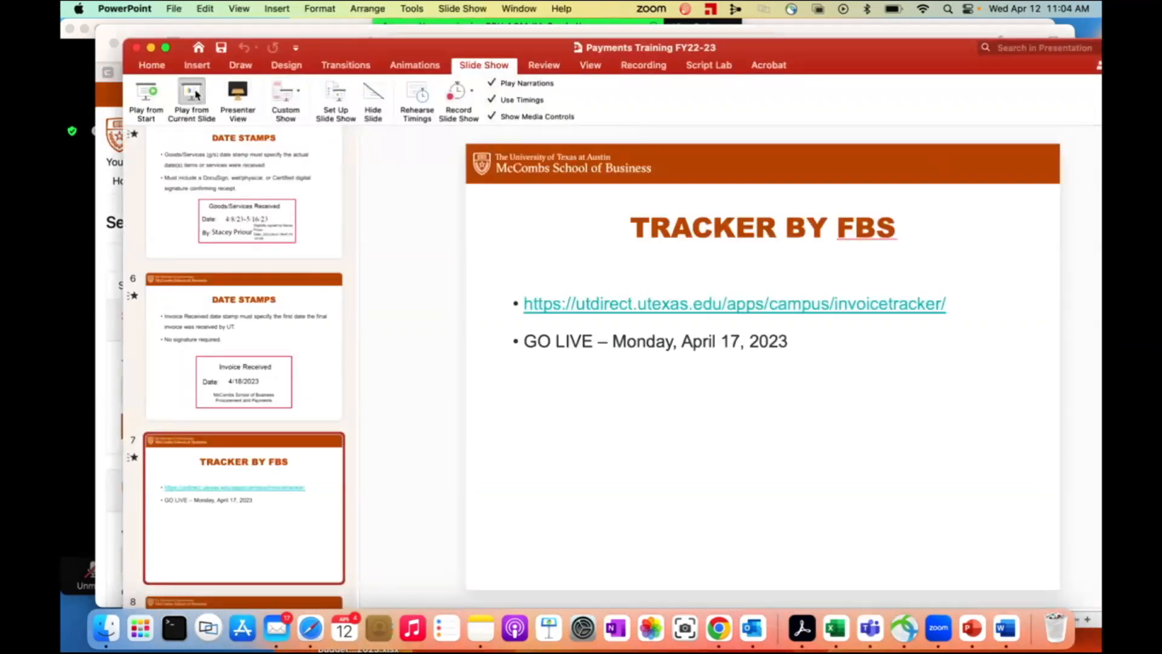
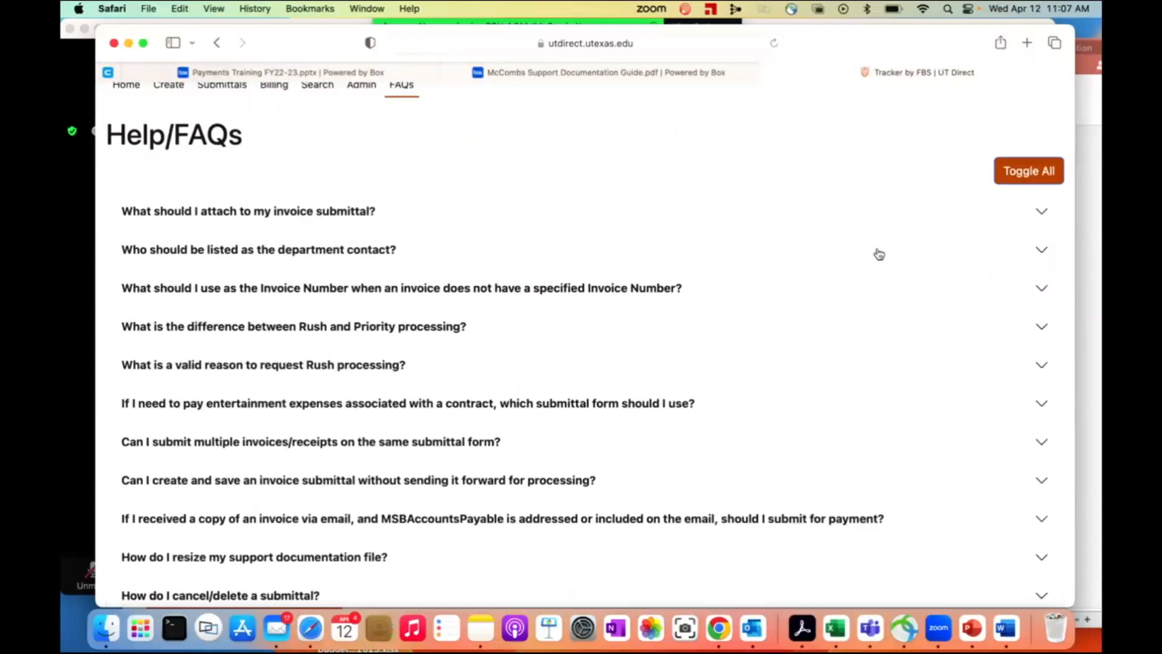
- On the Help/FAQs page, expand and collapse the invoice attachment question and all answers at once, and look over the question list
left_click(1043, 211)
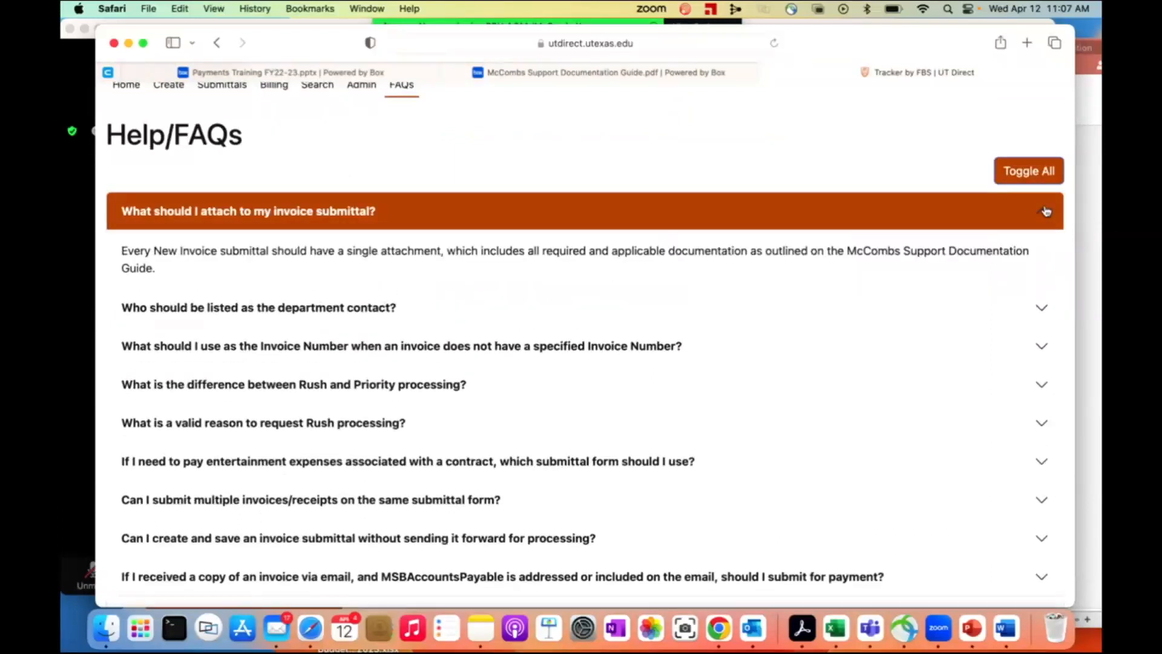
left_click(1045, 211)
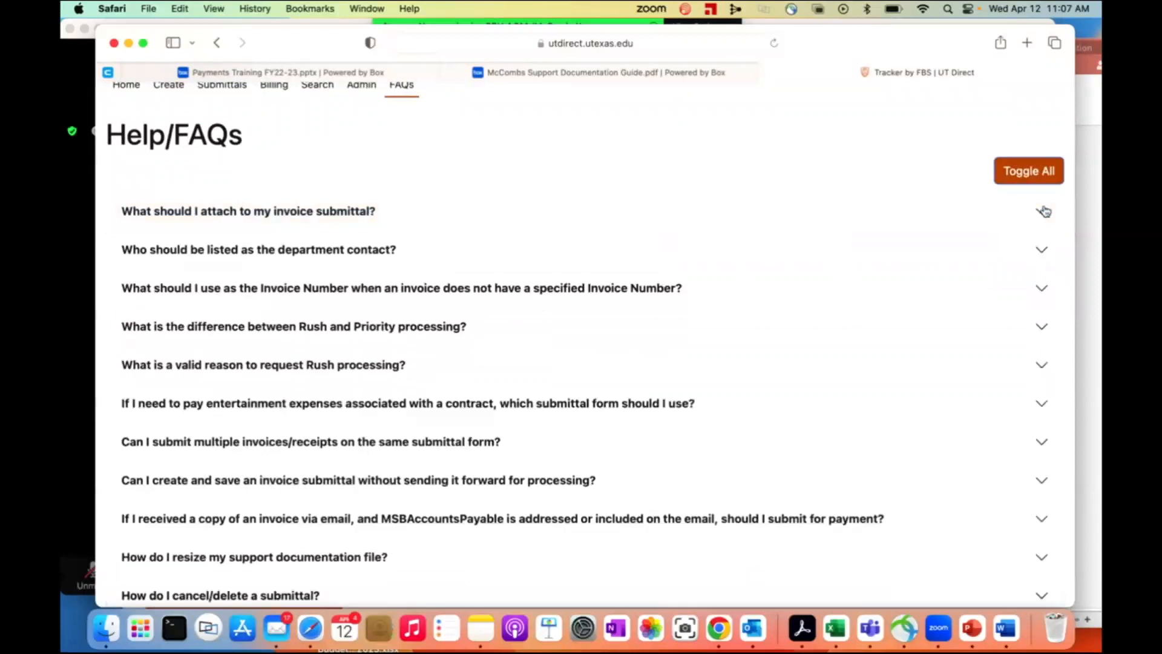
left_click(1021, 173)
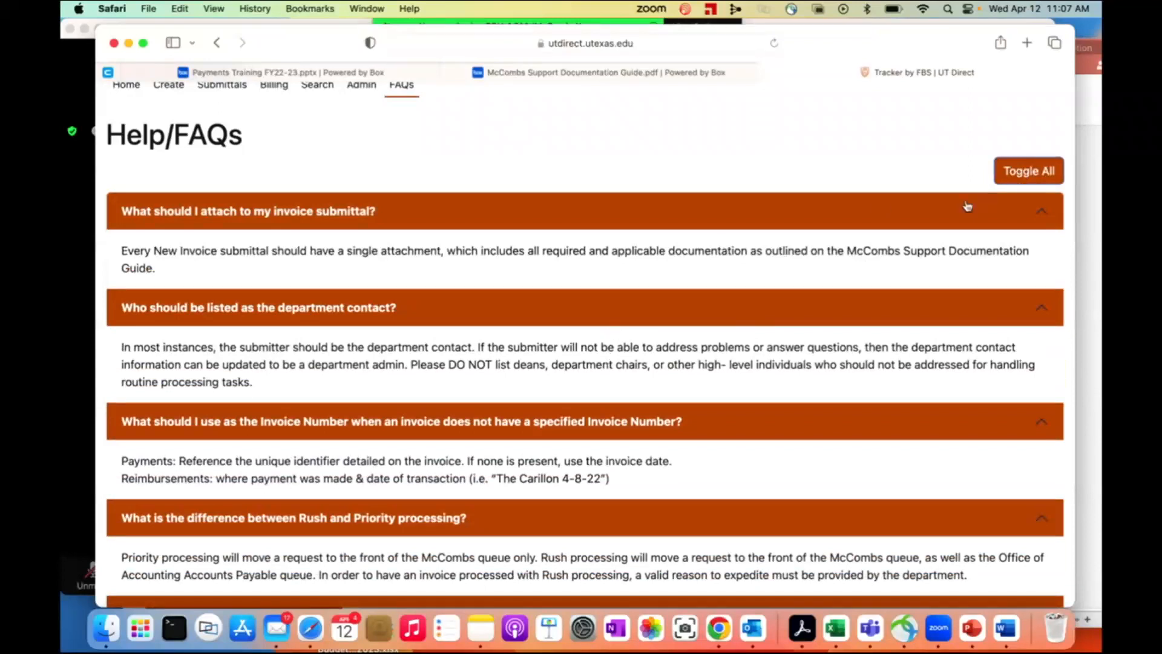
left_click(1045, 175)
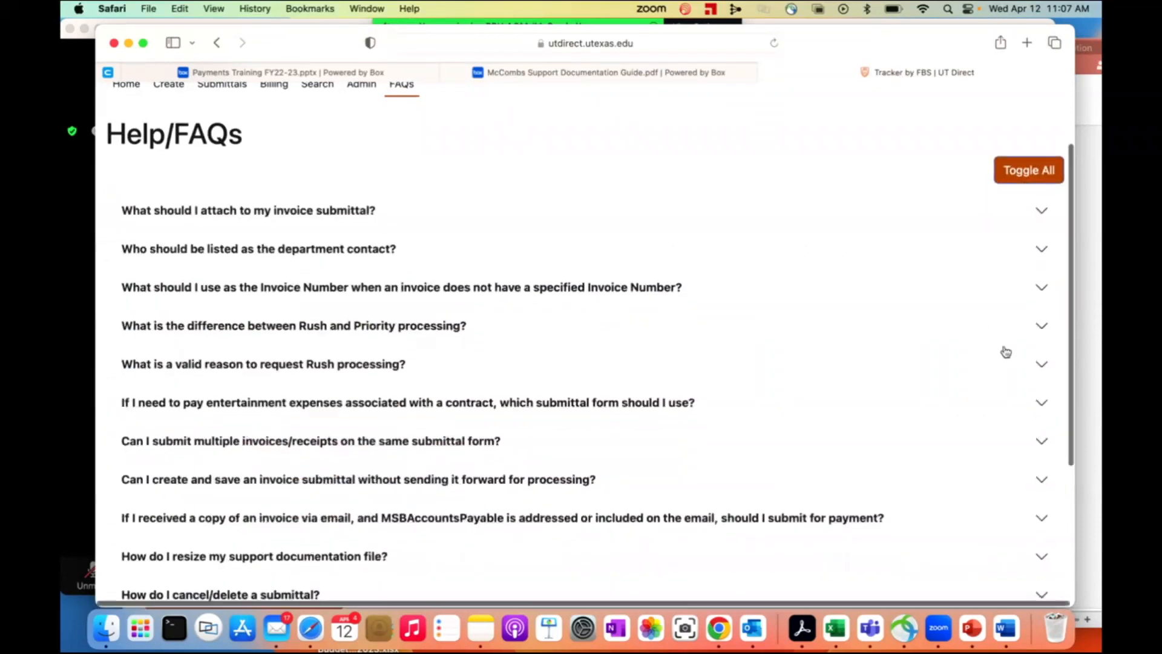
scroll(1004, 351, "down", 2)
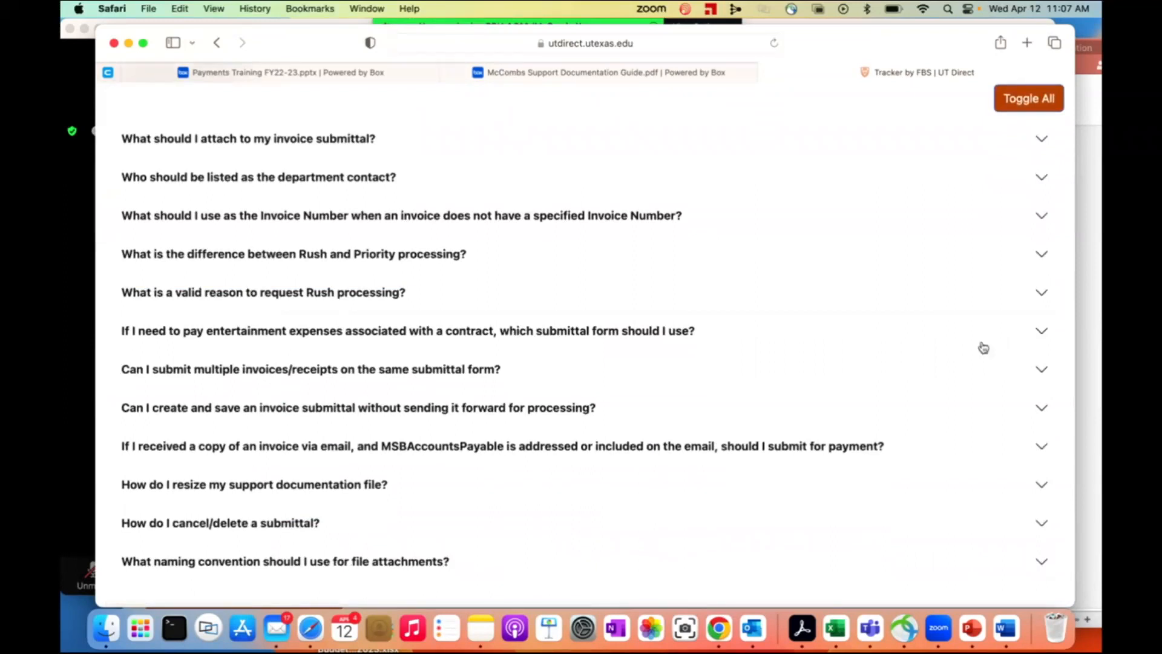
- Read the FAQ answer on what to use when an invoice has no specified Invoice Number, and collapse it
left_click(686, 215)
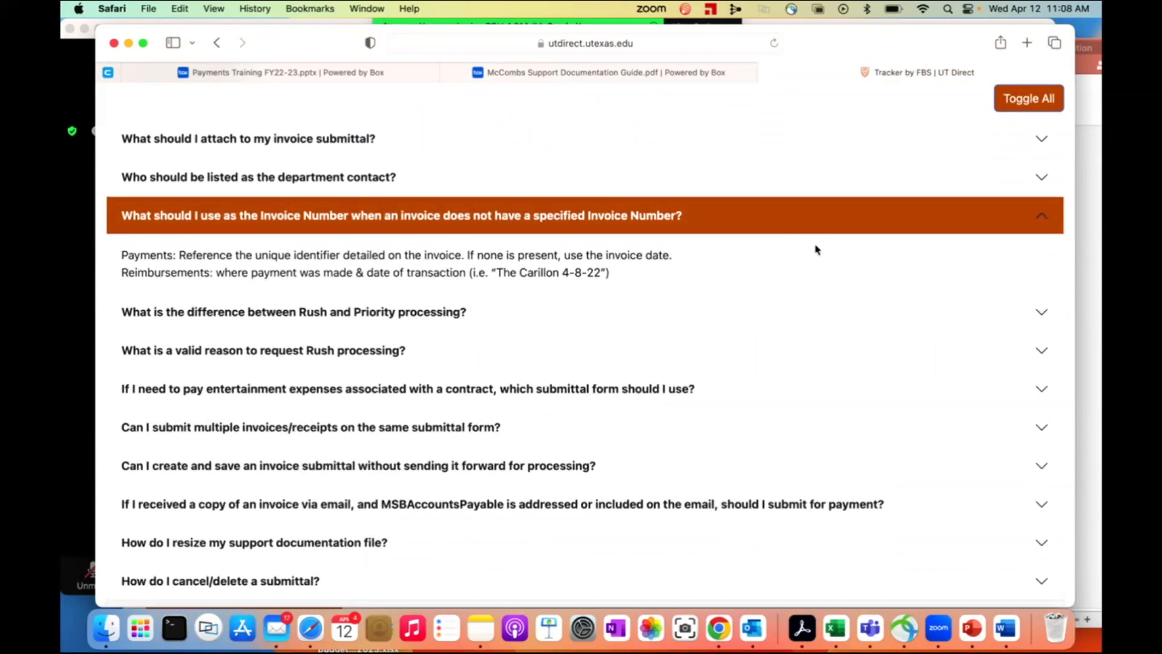
scroll(816, 249, "down", 3)
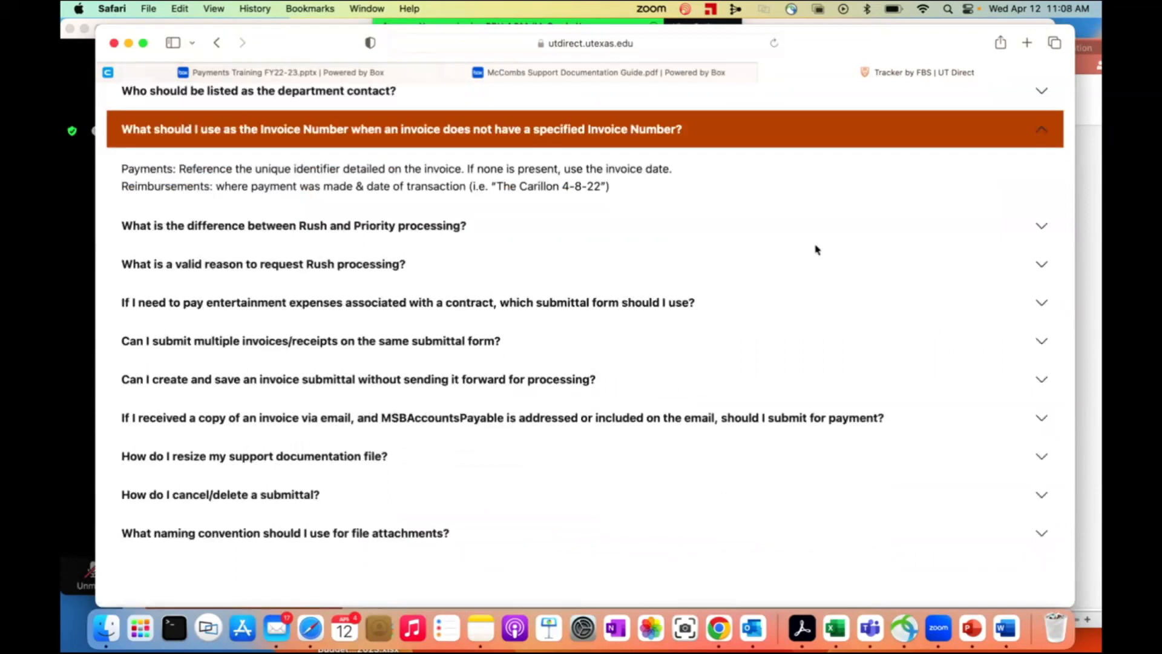
scroll(816, 250, "up", 2)
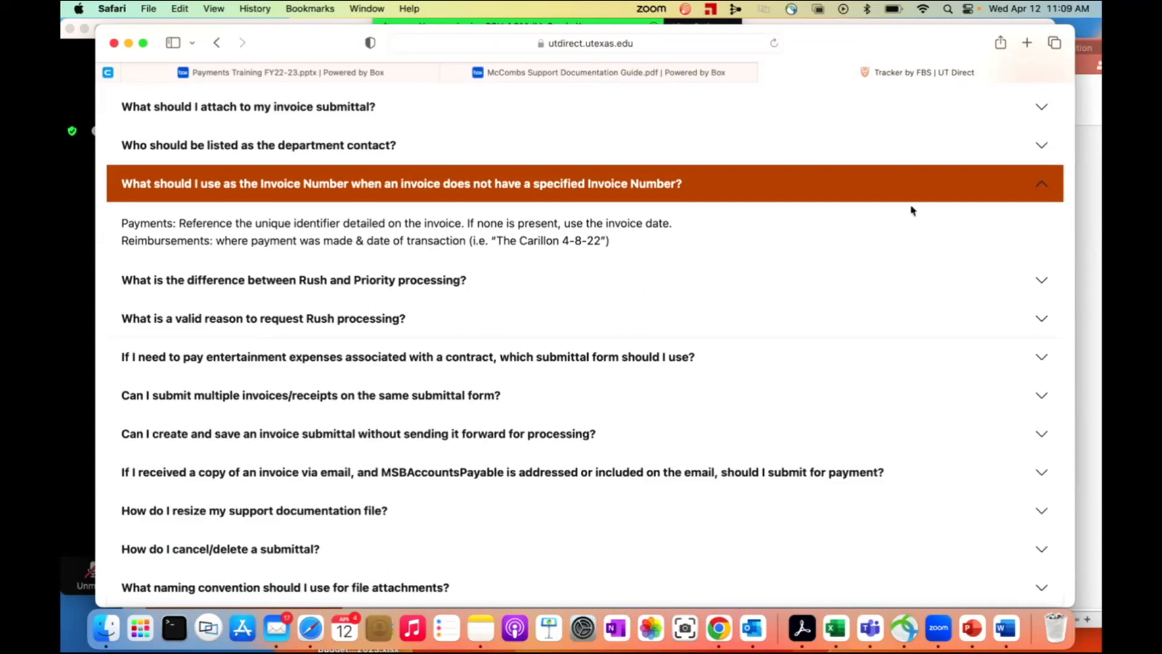
left_click(952, 196)
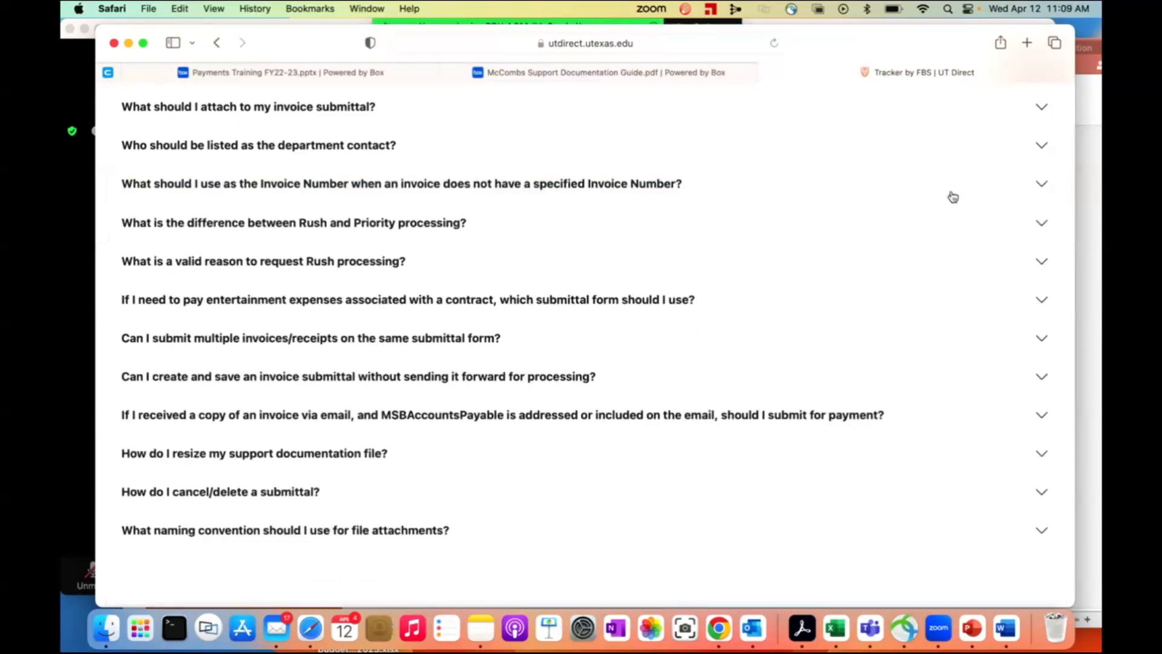
- Create a new invoice with the PO Form and go to its vendor fields
scroll(952, 196, "up", 3)
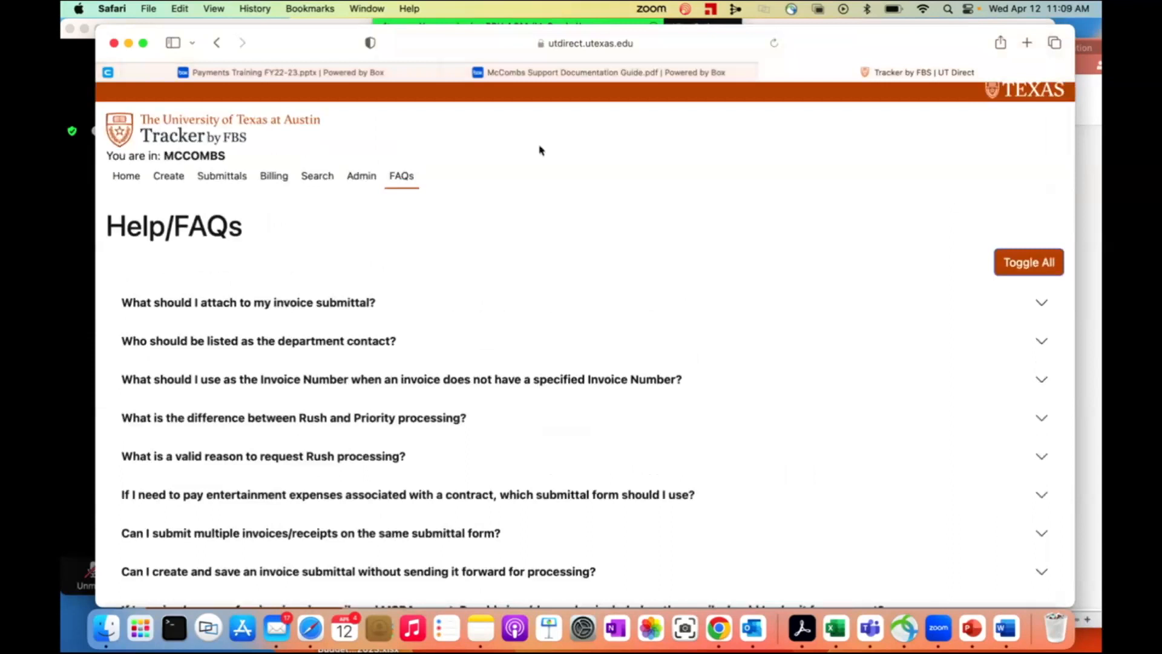
left_click(174, 181)
left_click(175, 224)
scroll(247, 454, "down", 5)
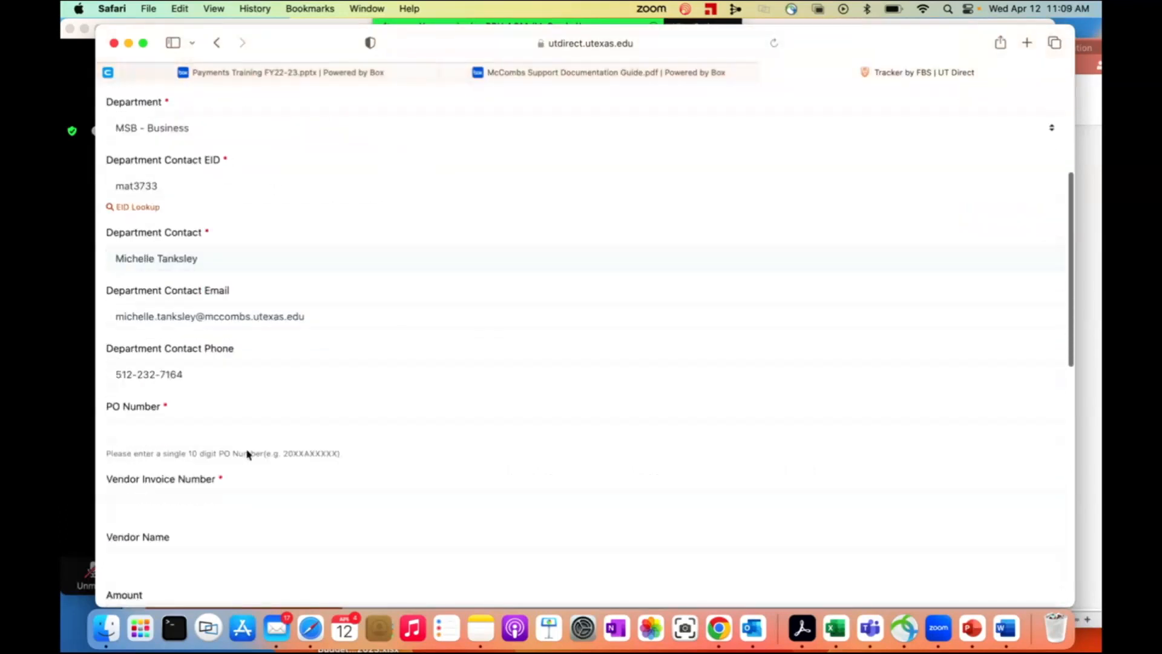
- Try entering a first name in the Vendor Name field of the PO Form, and clear the field
left_click(233, 467)
type("Michelle")
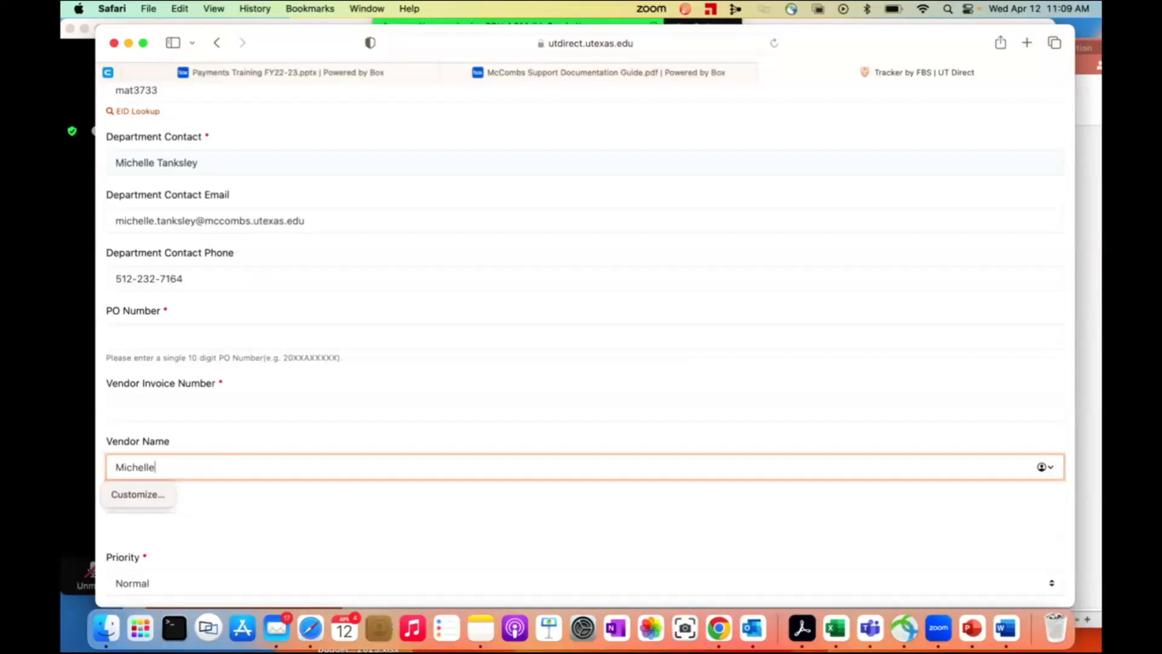
key("BackSpace")
key("BackSpace")
key("BackSpace")
key("BackSpace")
key("BackSpace")
key("BackSpace")
key("BackSpace")
key("BackSpace")
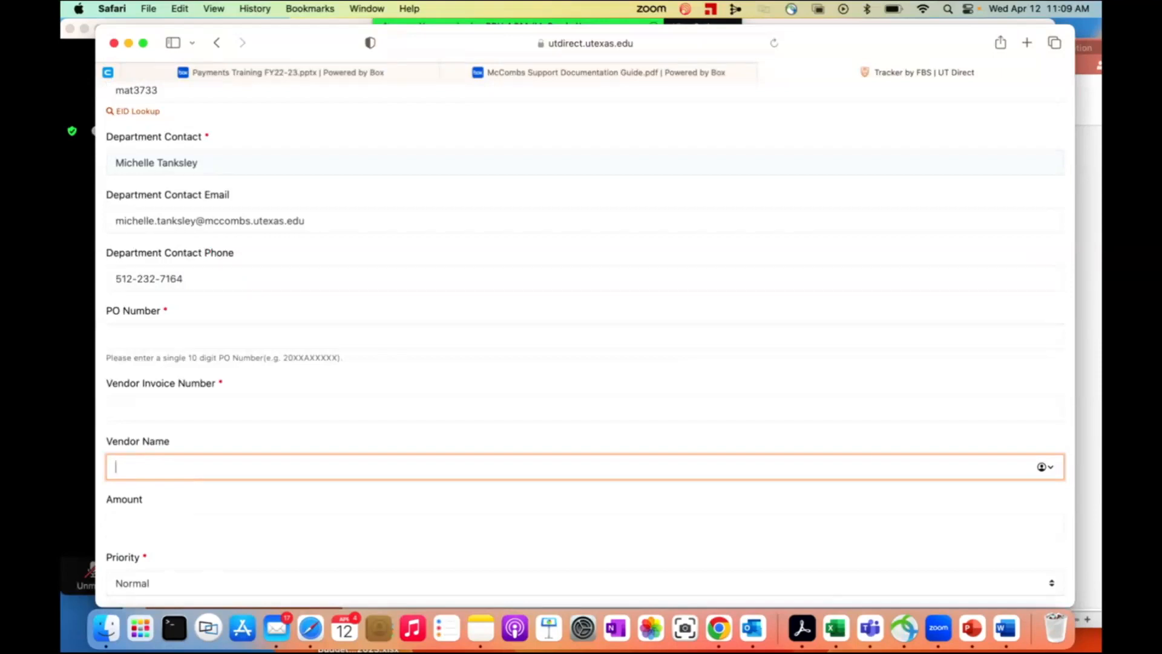
- Switch to the Payments Training FY22-23 presentation in PowerPoint and present from the Tracker by FBS slide through the Payment Services slide
scroll(584, 339, "up", 5)
scroll(236, 472, "up", 3)
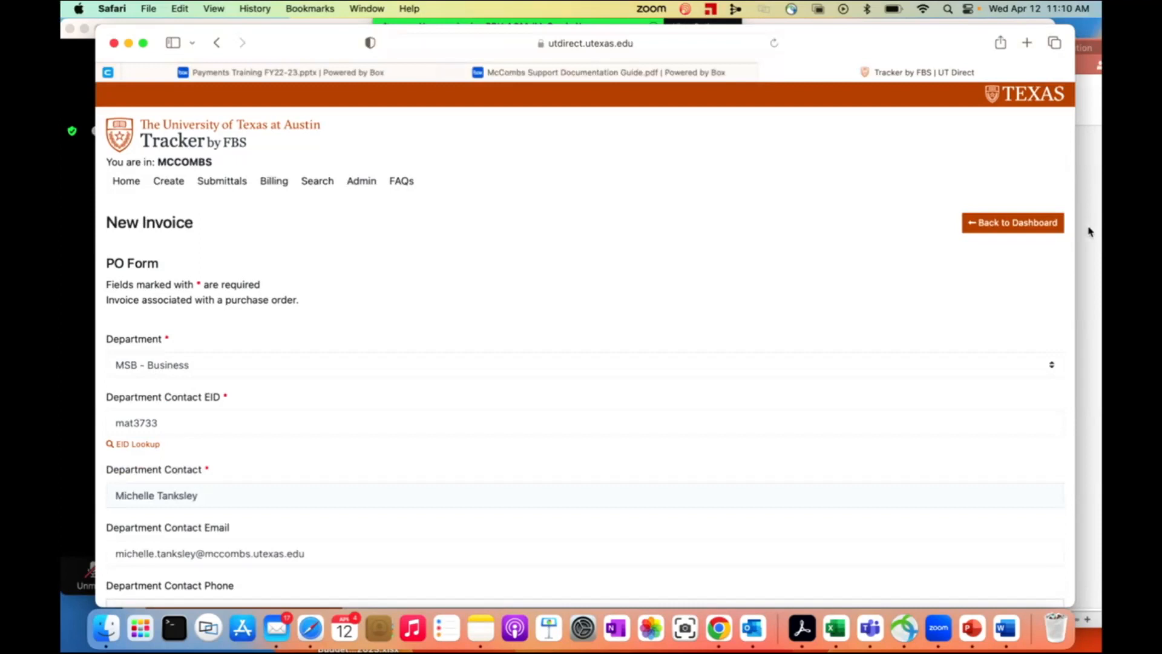
left_click(1087, 233)
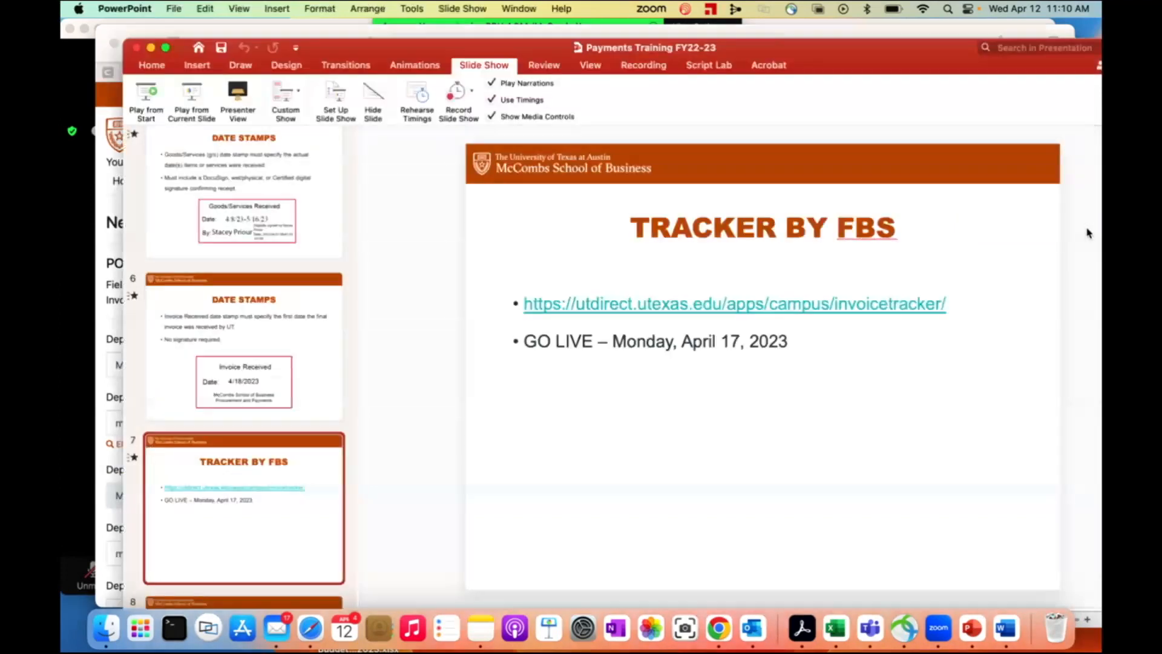
left_click(188, 98)
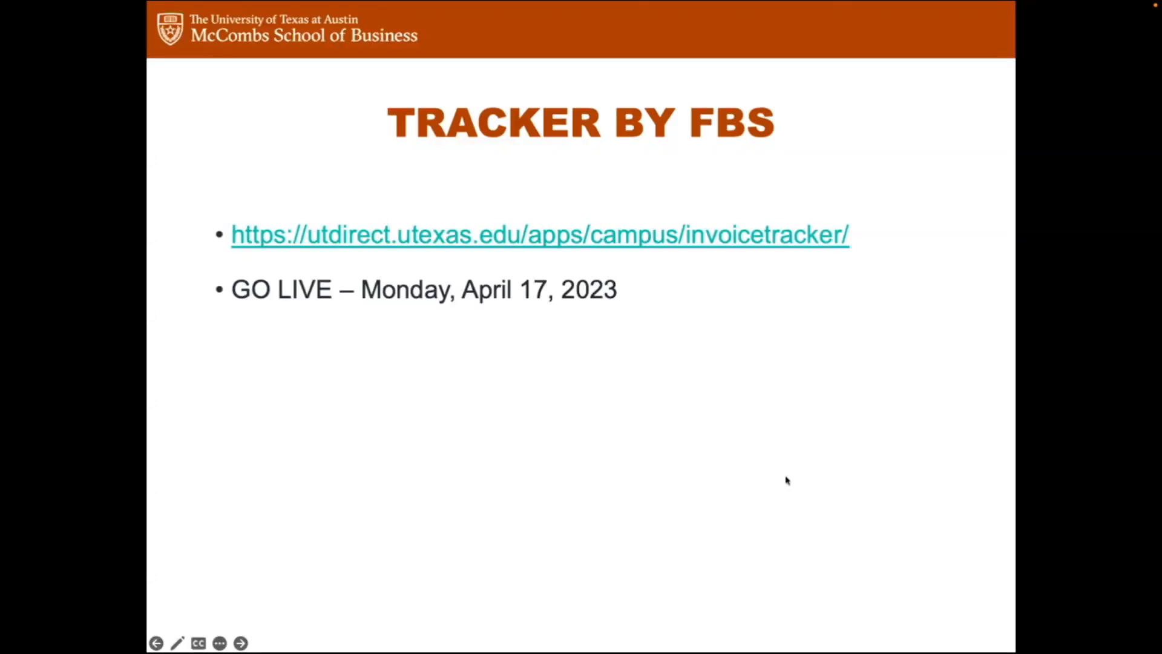
left_click(785, 480)
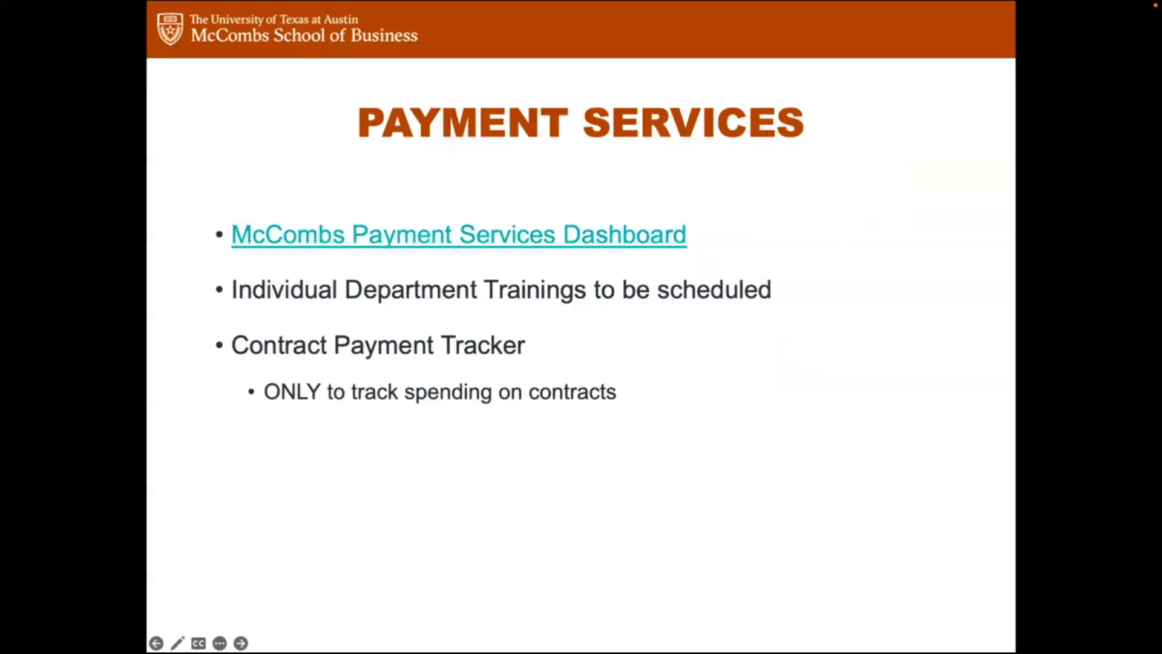
key("Escape")
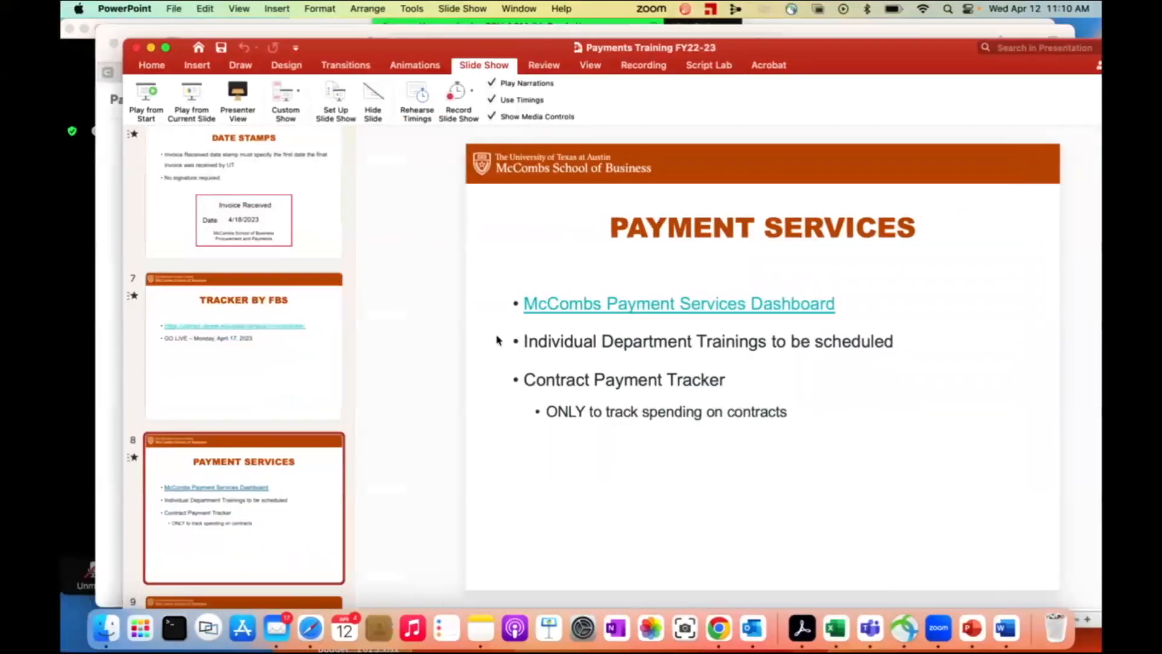
- Switch to the Payment Services dashboard in Safari, look through its forms and resources, and view McCombs Support Documentation Guide.pdf before returning to the dashboard
left_click(111, 399)
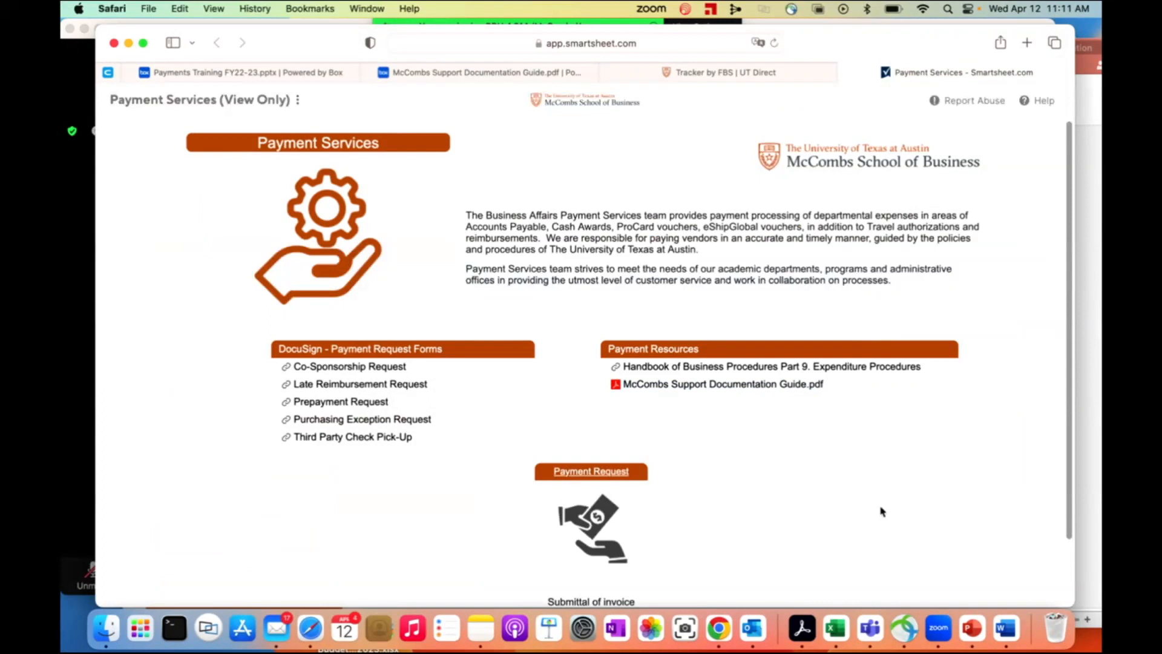
scroll(881, 511, "down", 1)
scroll(881, 511, "up", 1)
scroll(853, 486, "down", 3)
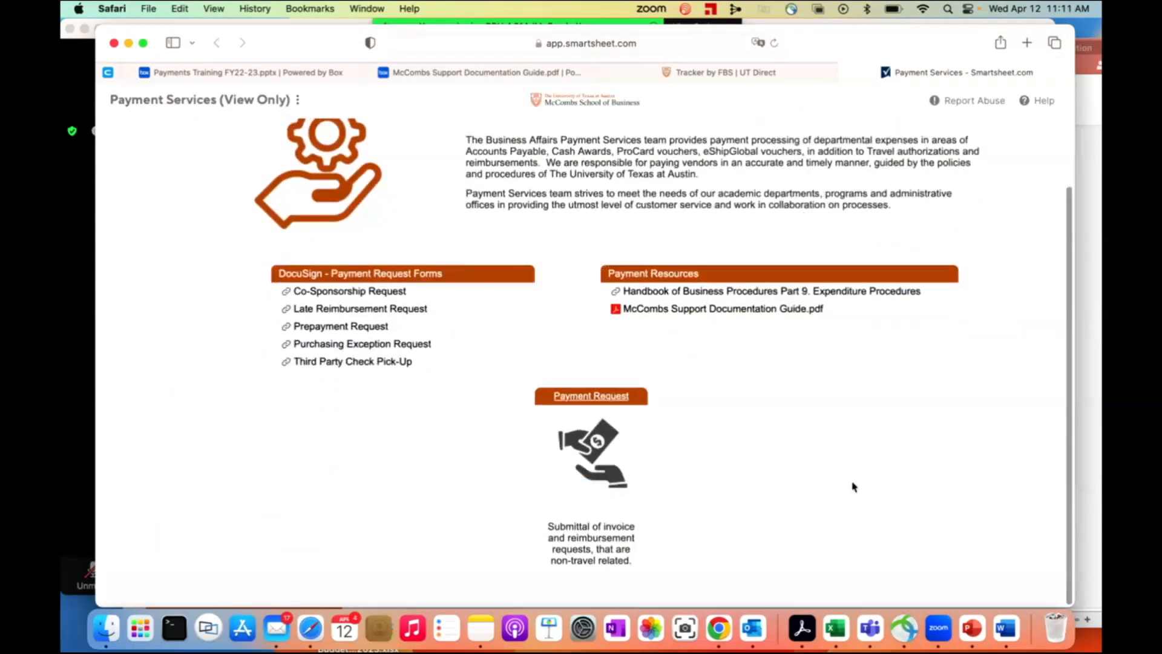
left_click(728, 311)
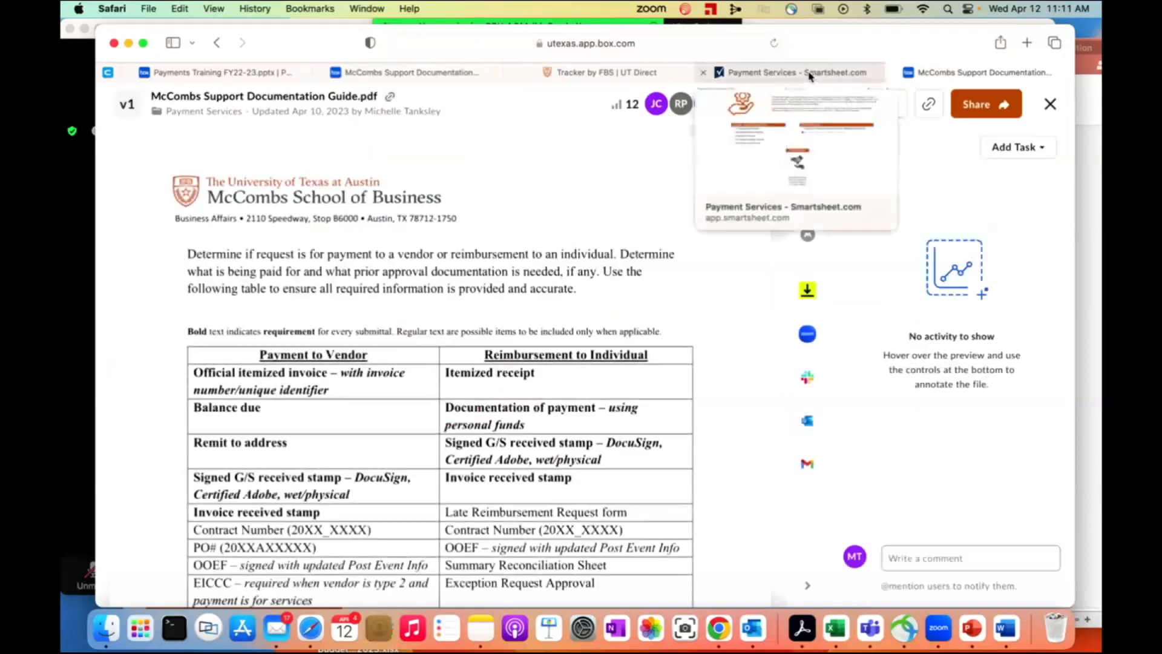
left_click(810, 73)
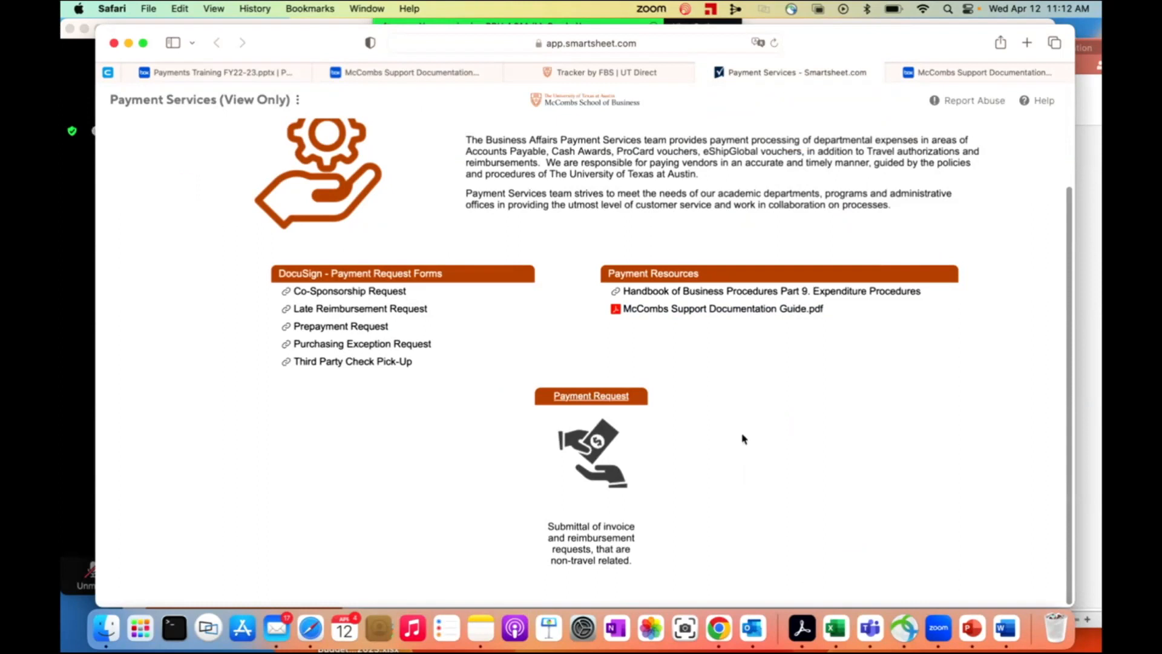
- Switch back to the Payments Training FY22-23 presentation in PowerPoint and resume the slide show from the Payment Services slide
left_click(1088, 409)
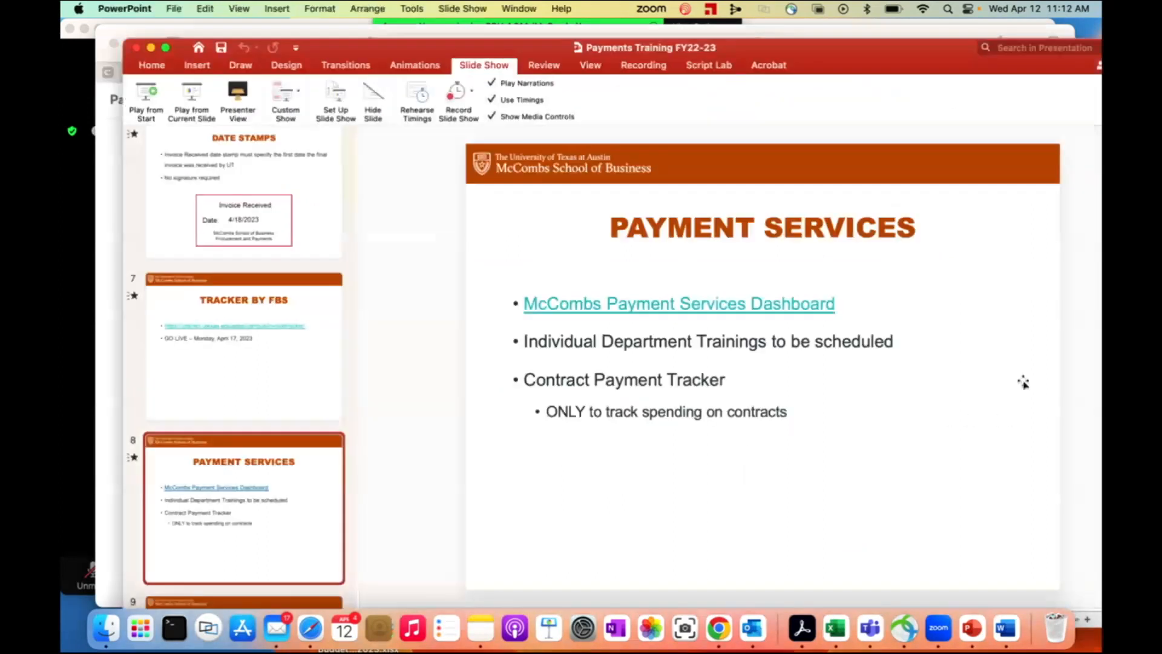
left_click(191, 97)
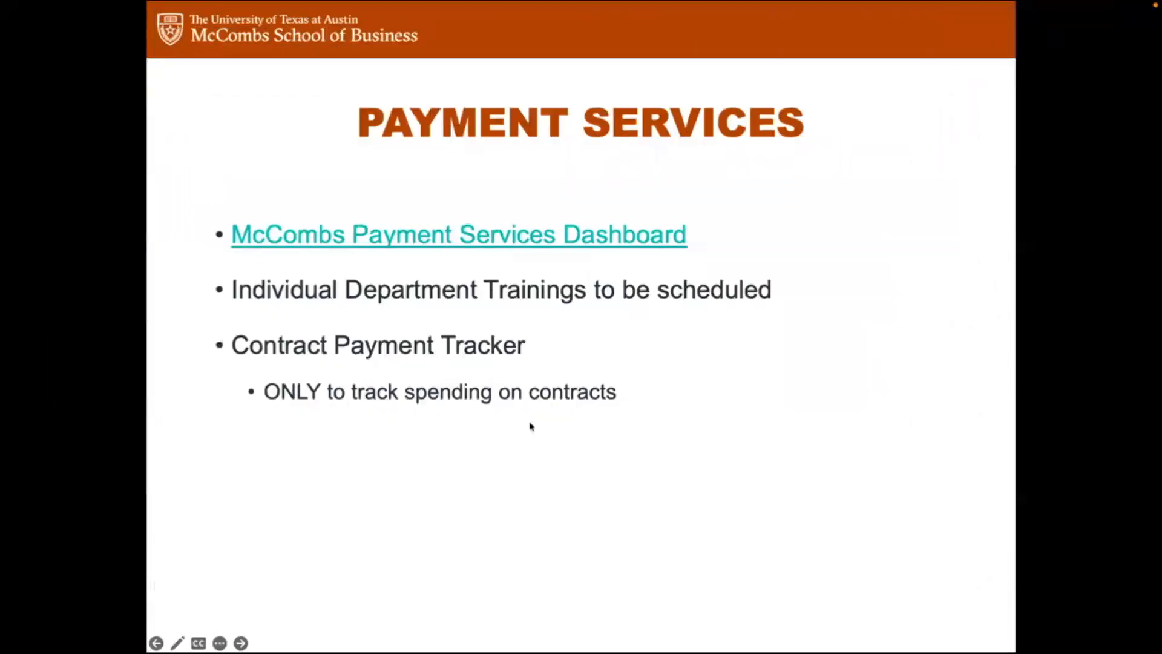